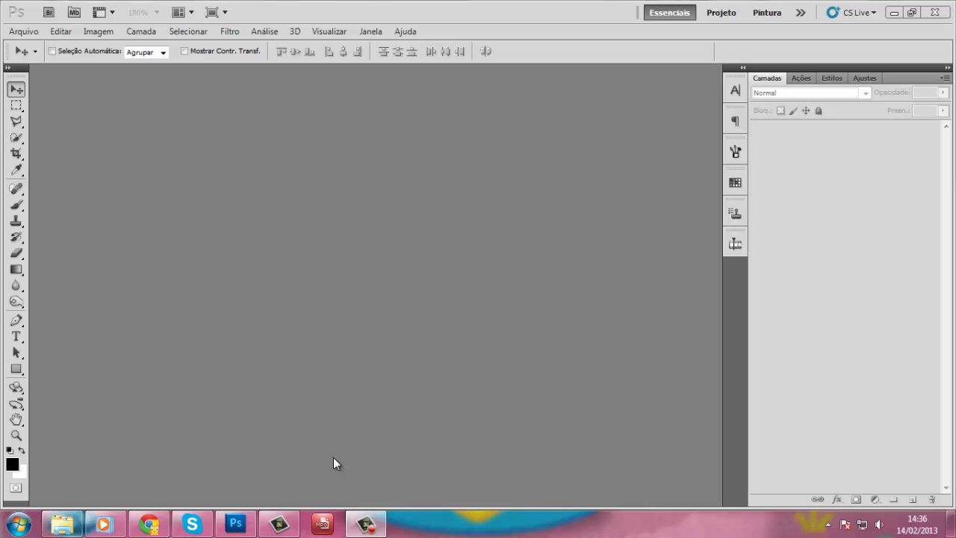
Step: Copy the black-dress, pink-bow photo from the HQDiesel gallery page in Chrome, then return to Photoshop
left_click(149, 524)
left_click(403, 9)
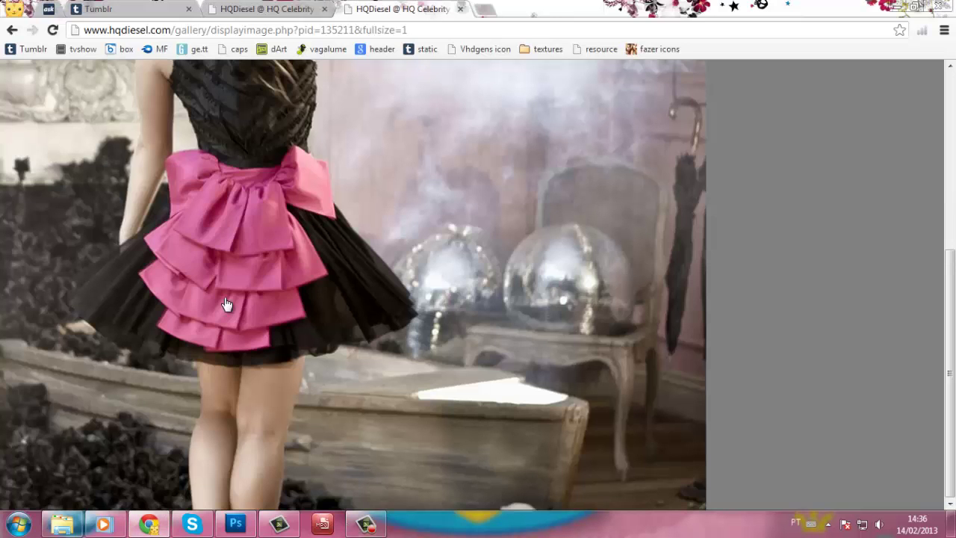
right_click(207, 207)
left_click(291, 327)
left_click(235, 524)
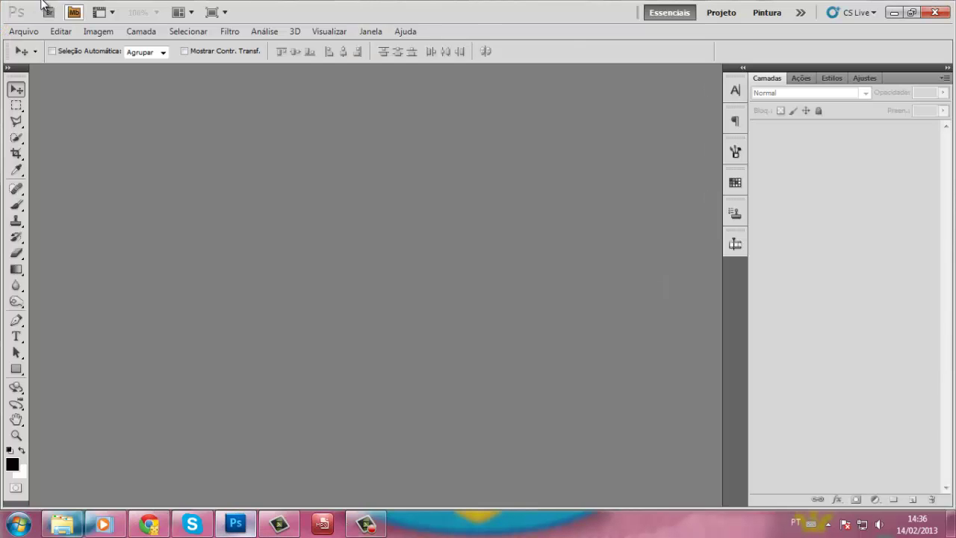
right_click(351, 157)
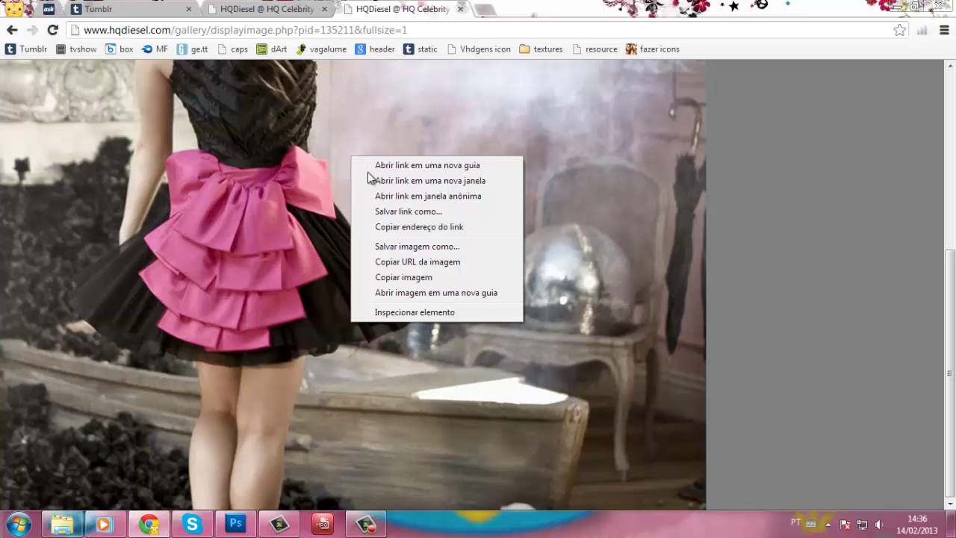
left_click(416, 279)
left_click(238, 524)
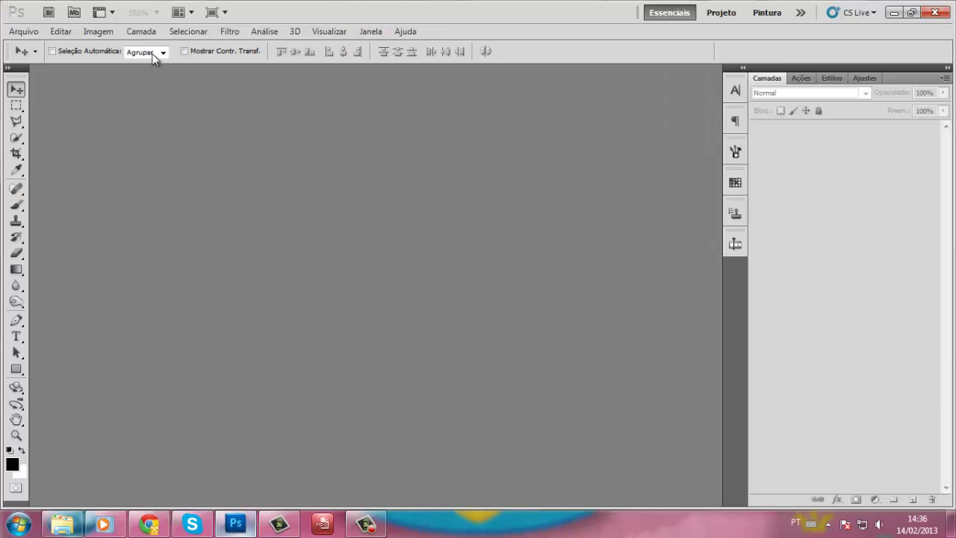
left_click(23, 30)
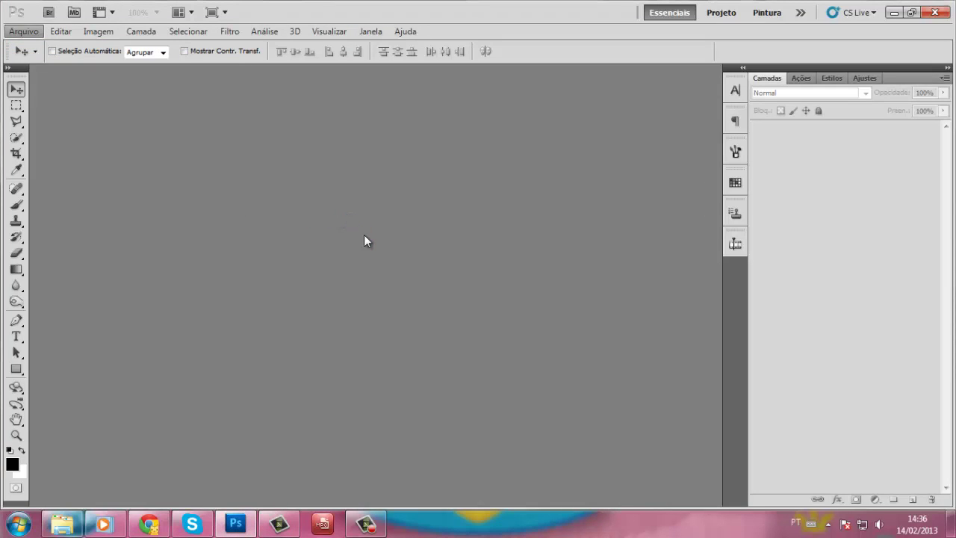
Step: Make a new 250 × 300 pixel document and paste the copied photo in as Camada 1
double_click(343, 216)
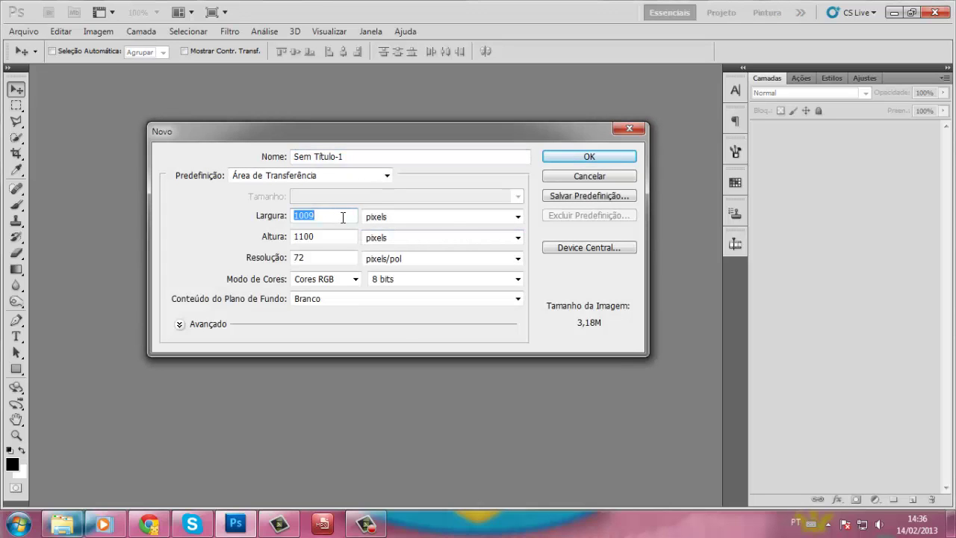
type("250")
key("Tab")
type("3")
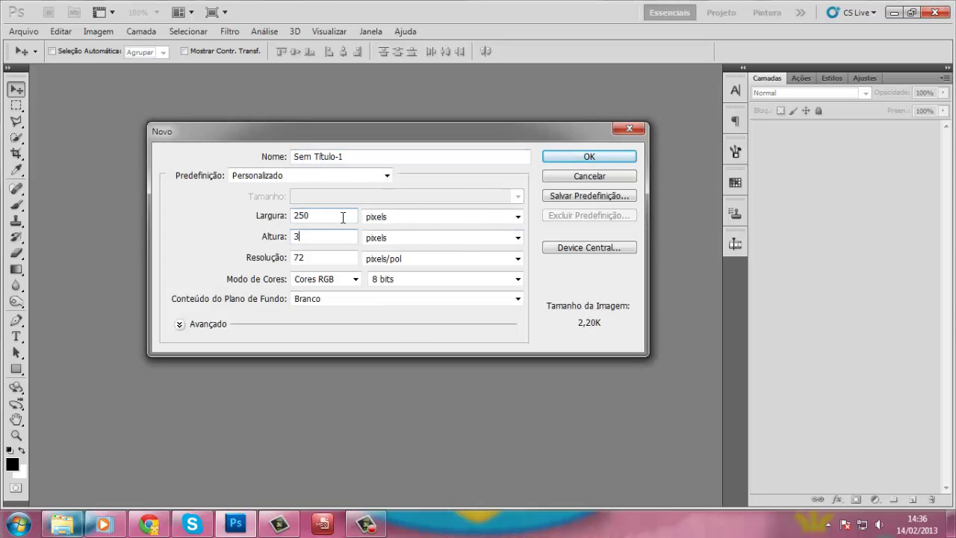
key("Return")
key("ctrl+v")
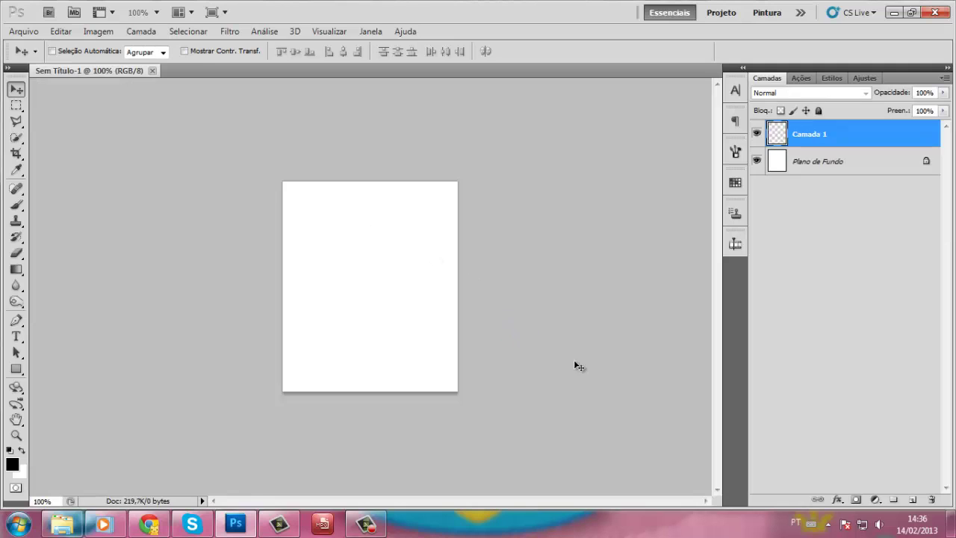
key("ctrl+t")
Step: In Free Transform, set the pasted photo's width to 40% with proportions linked
left_click_drag(640, 432, 322, 124)
left_click(238, 50)
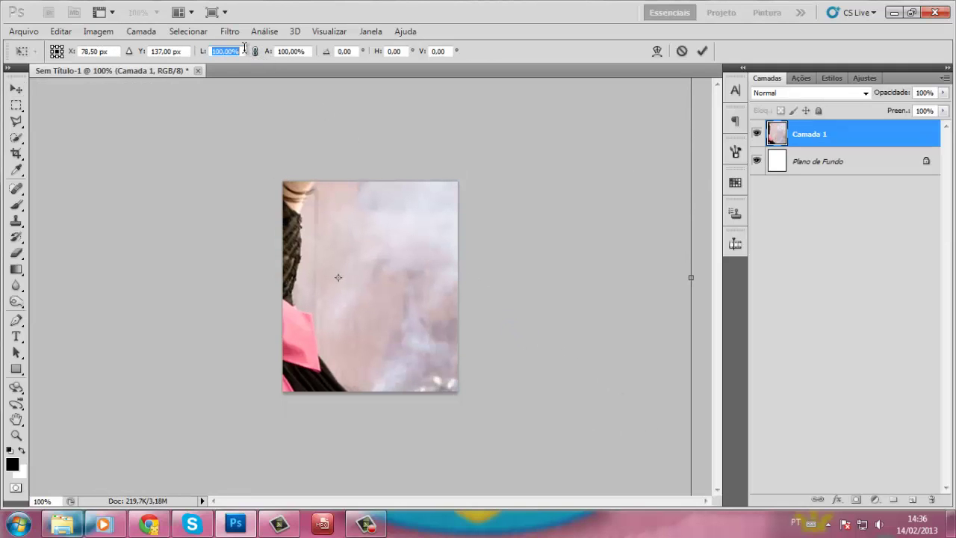
type("40")
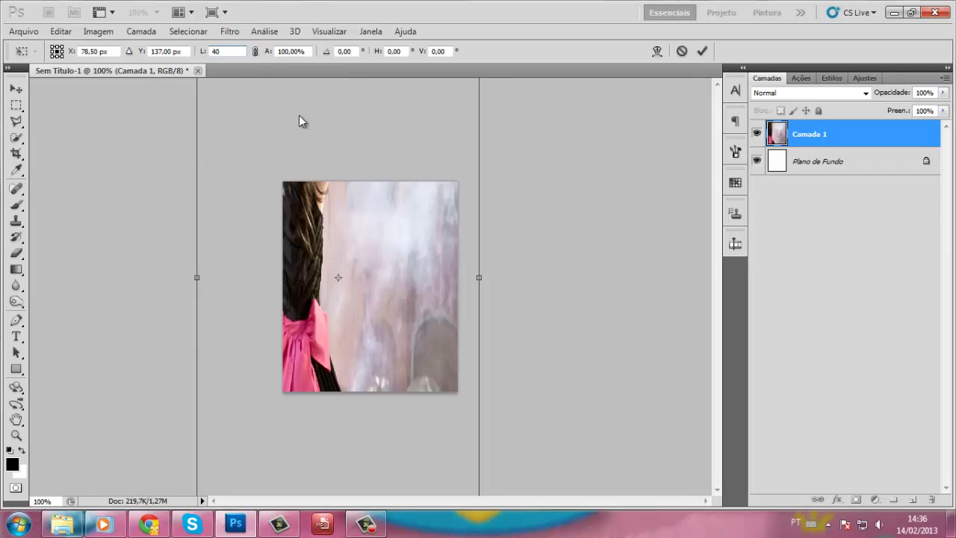
left_click(256, 51)
Step: Shrink and position the photo to about 28.66% so the woman and disco ball fit, then commit
left_click_drag(438, 385, 507, 407)
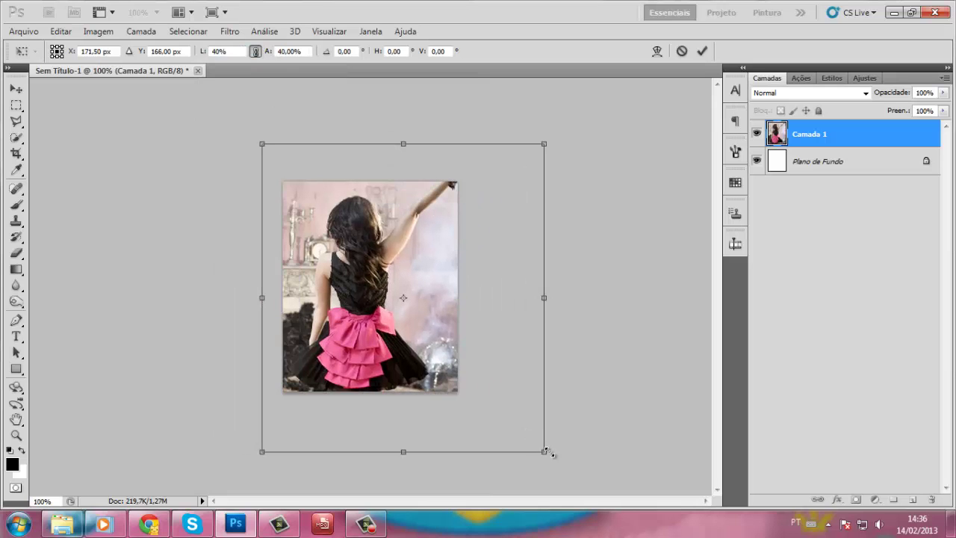
left_click_drag(545, 451, 474, 381)
left_click_drag(410, 331, 444, 362)
left_click_drag(482, 407, 473, 398)
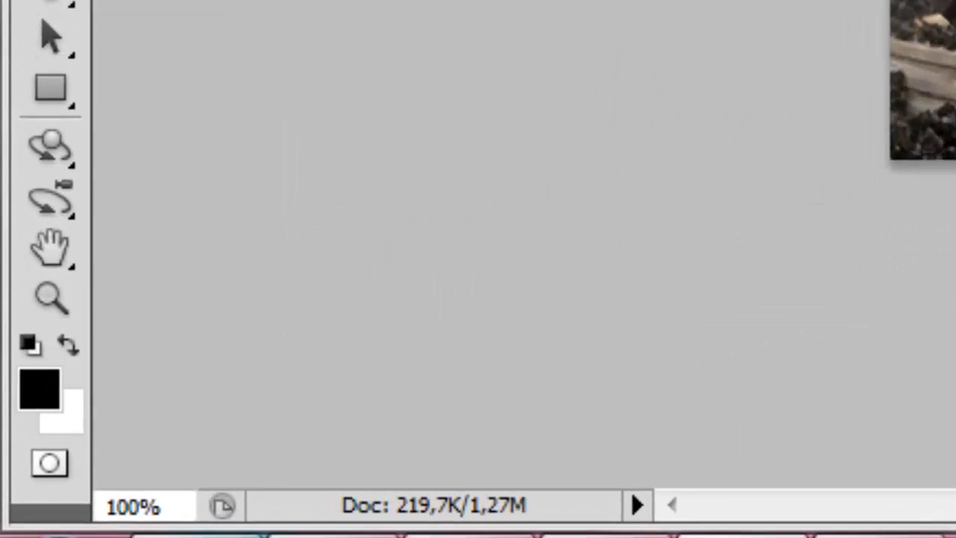
key("Return")
left_click(58, 258)
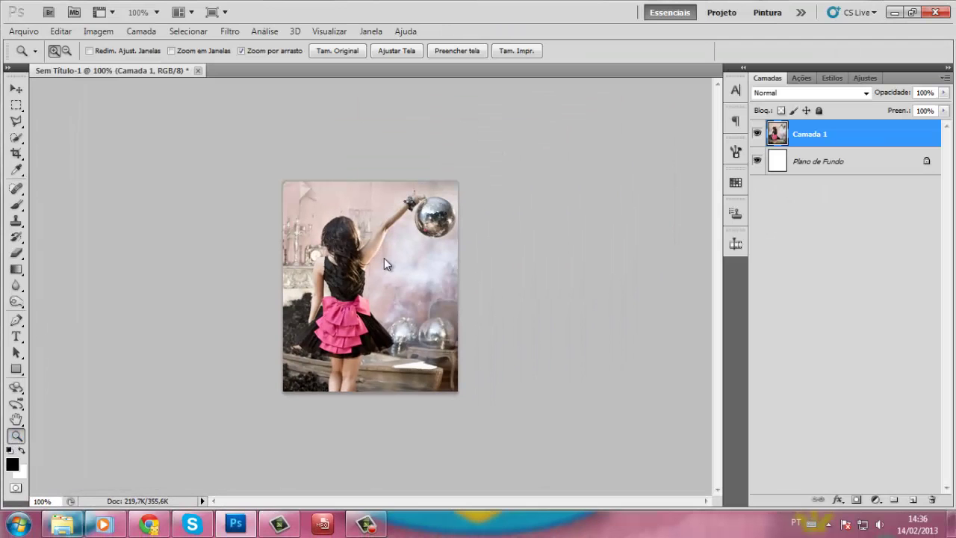
right_click(384, 258)
Step: Fit the image on screen and start a Pen path along the bow's top and right loop
left_click(414, 266)
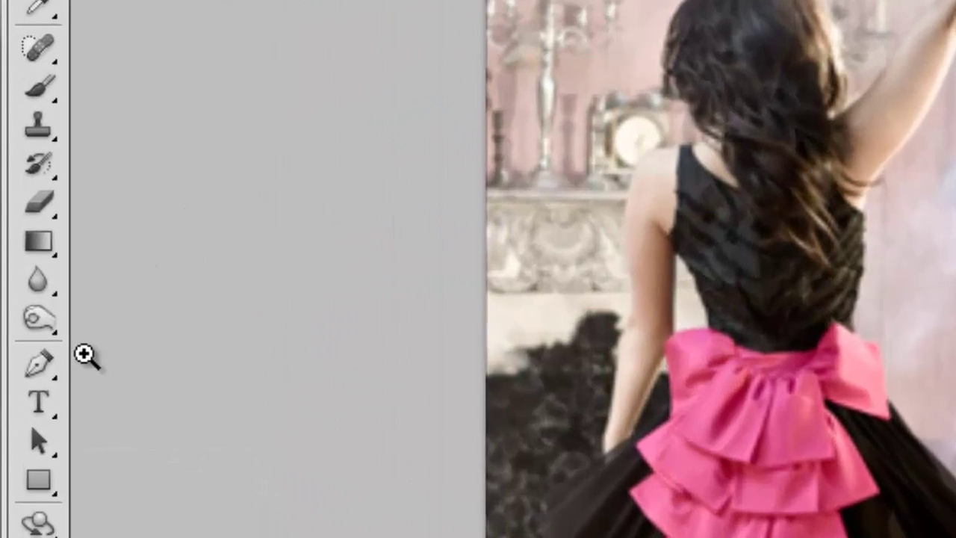
left_click(16, 320)
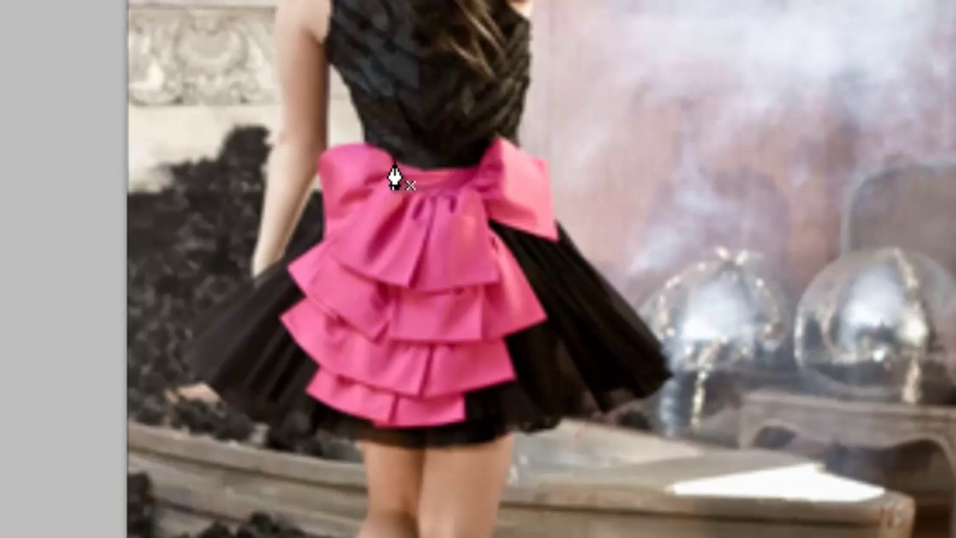
left_click(397, 163)
left_click(424, 173)
left_click(445, 173)
left_click(467, 171)
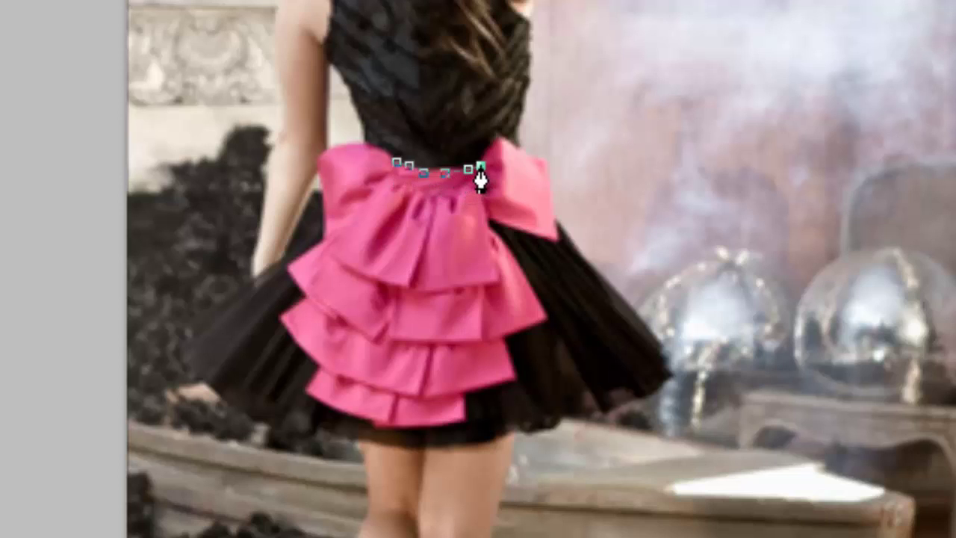
left_click(500, 138)
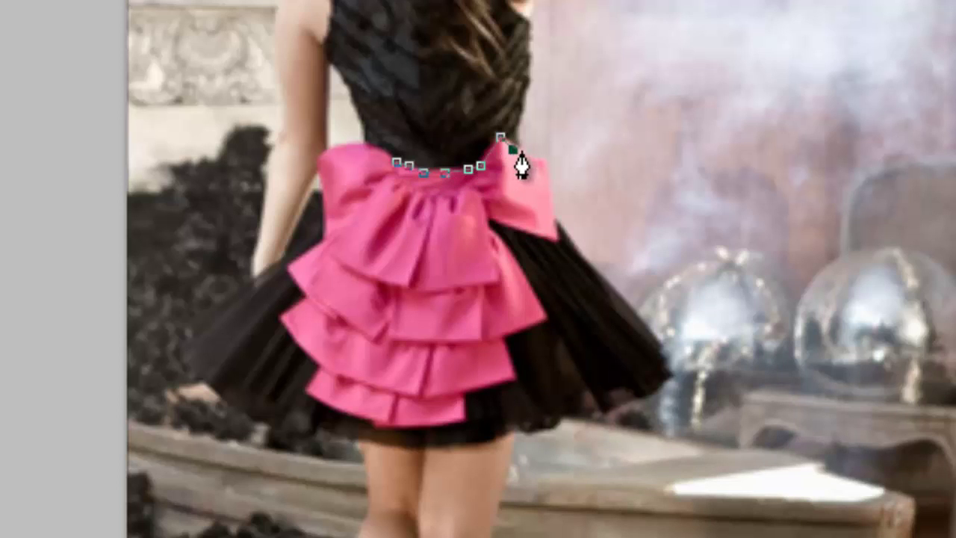
left_click(530, 156)
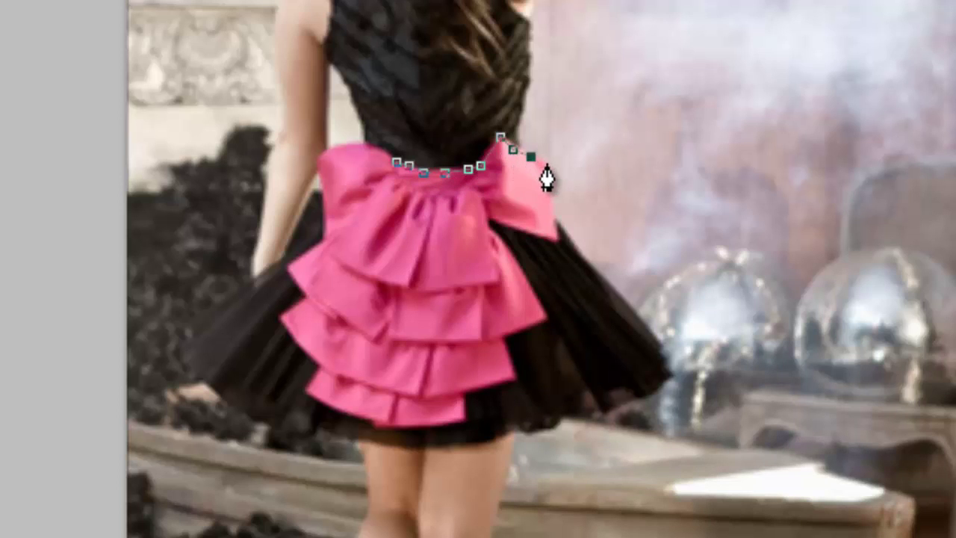
left_click(549, 205)
left_click(552, 234)
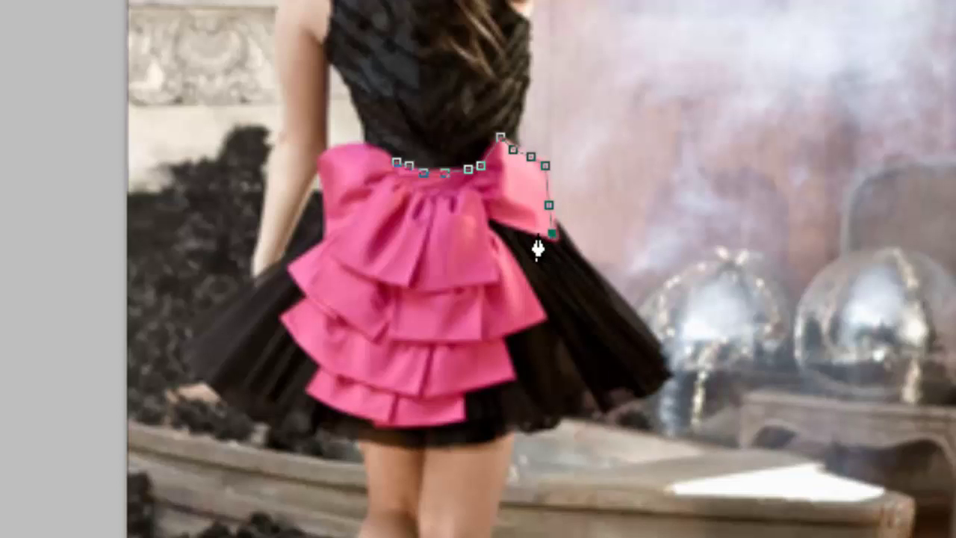
left_click(533, 232)
Step: Continue the path under the right loop and down the right side of the ruffles
scroll(502, 239, "up", 1)
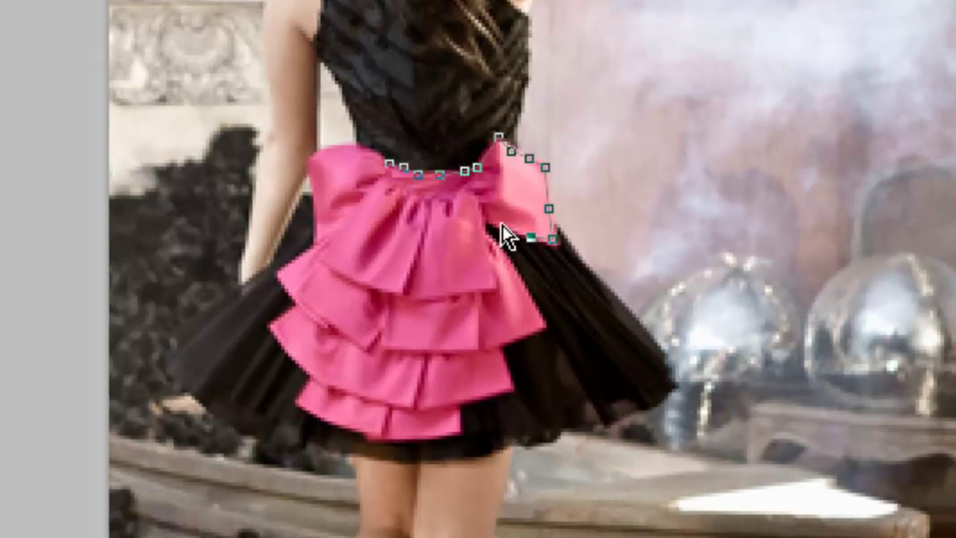
scroll(502, 239, "up", 2)
scroll(546, 273, "down", 3)
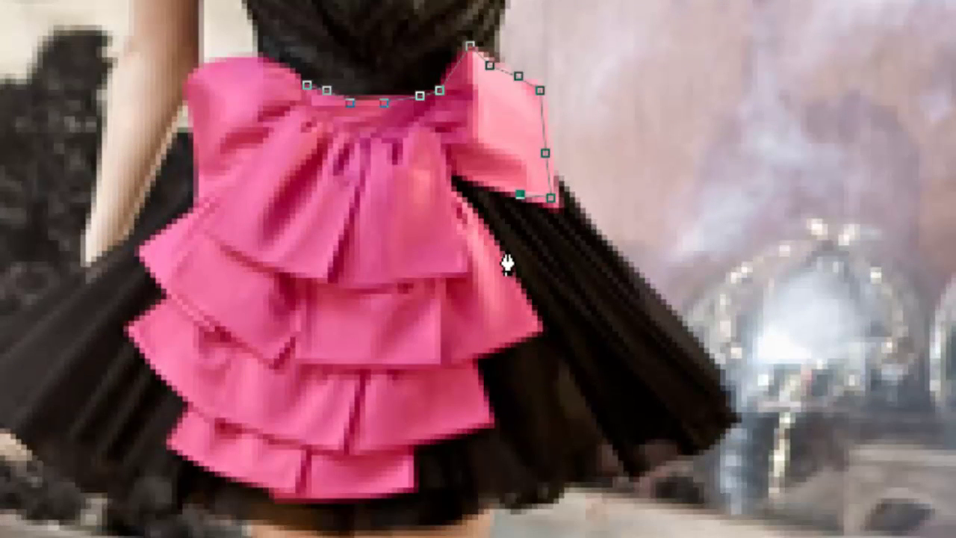
left_click(491, 184)
left_click(450, 186)
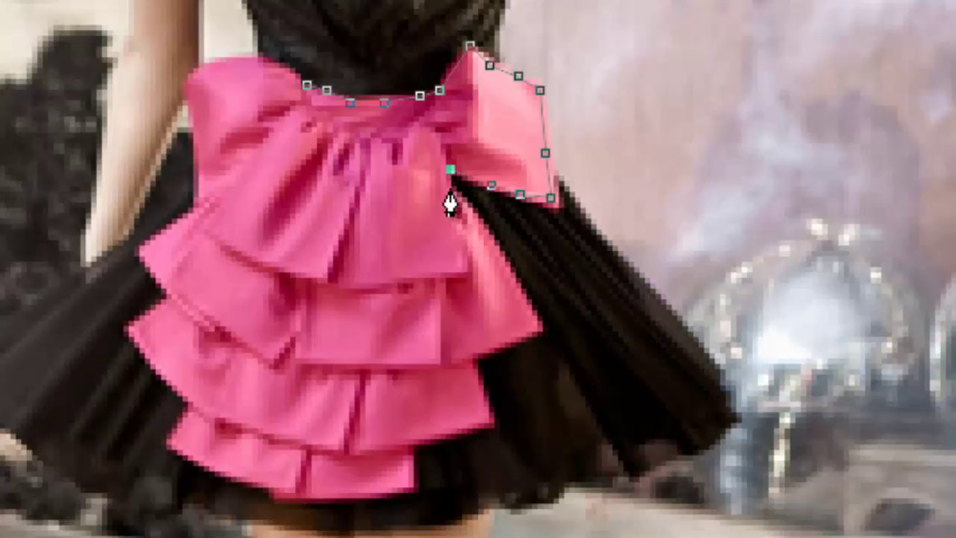
left_click(480, 215)
left_click(503, 256)
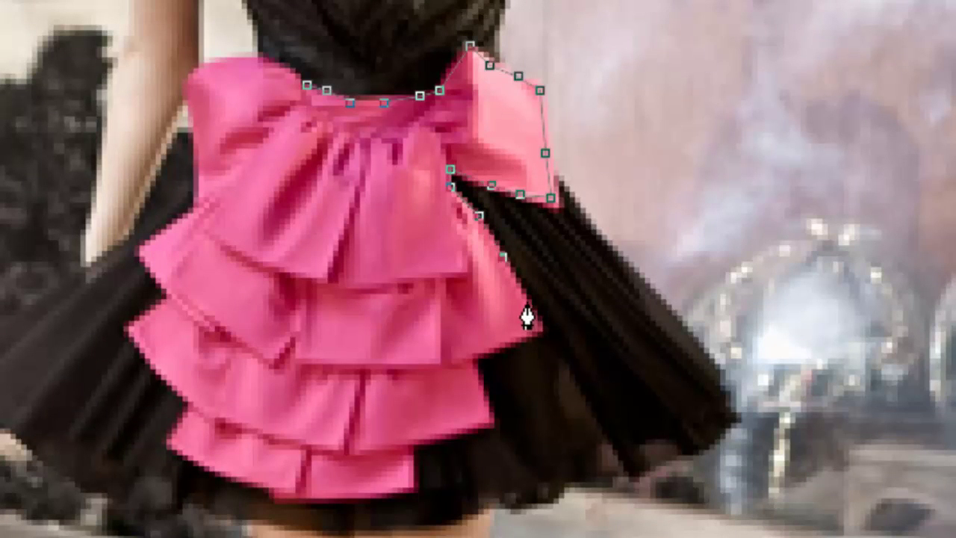
left_click(526, 291)
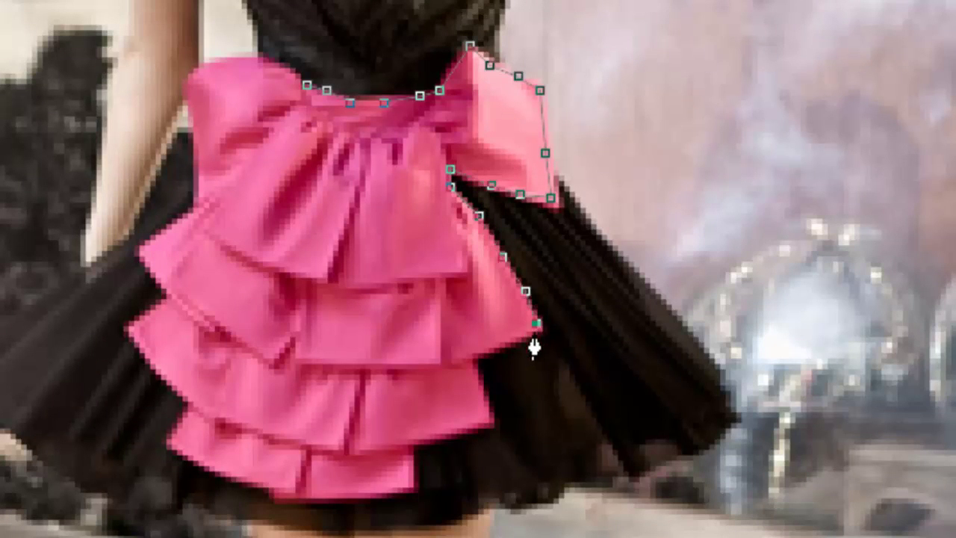
left_click(474, 358)
left_click(480, 383)
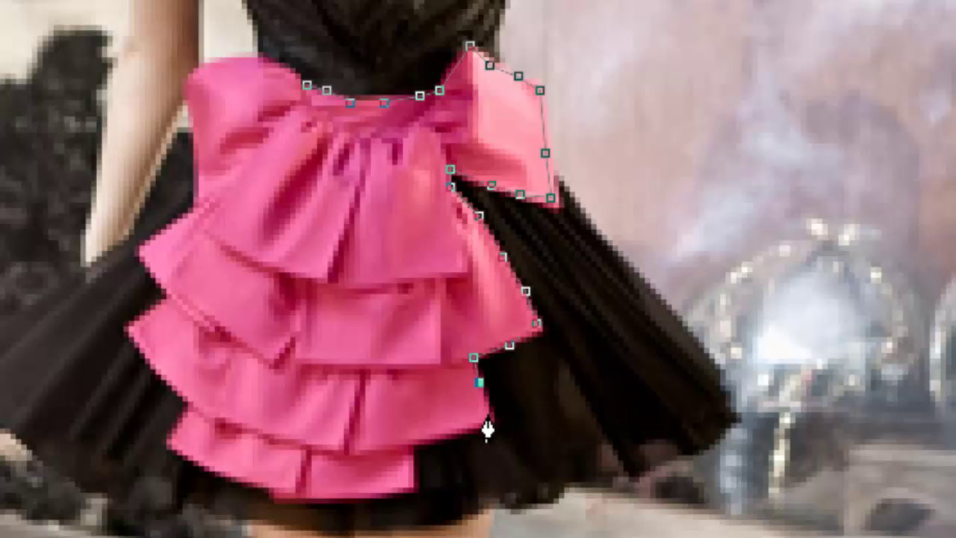
left_click(487, 417)
left_click(457, 435)
left_click(431, 438)
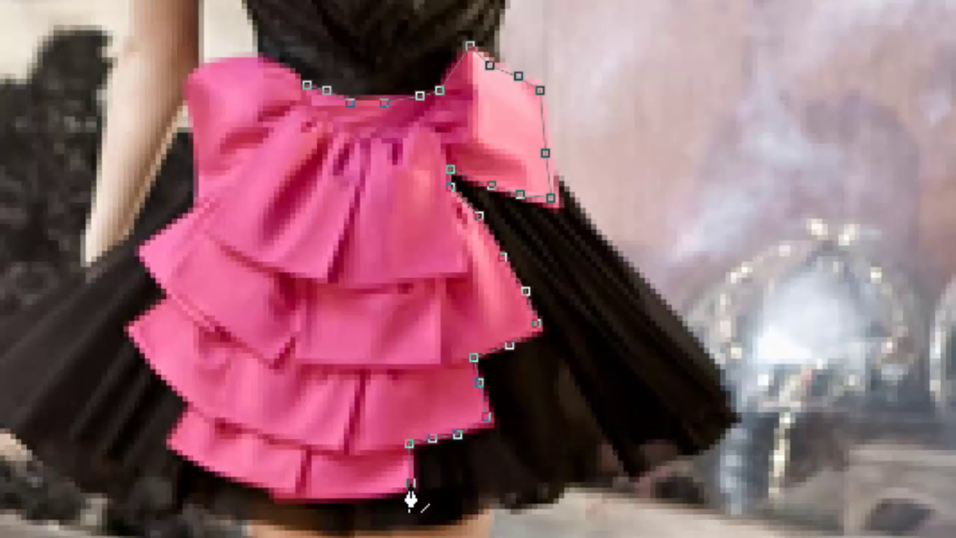
Step: Trace the path along the bow's bottom edge and up its lower left edge
left_click(365, 495)
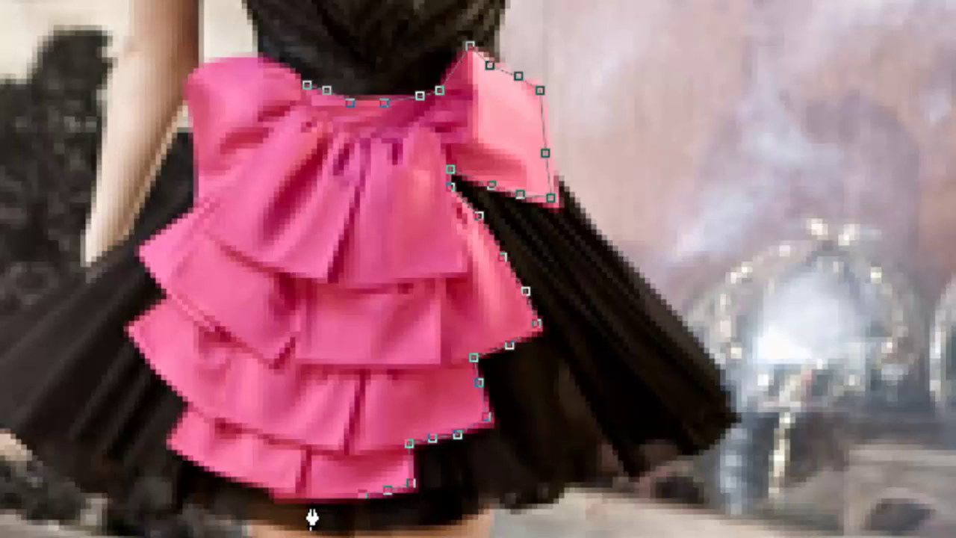
left_click(325, 501)
left_click(296, 498)
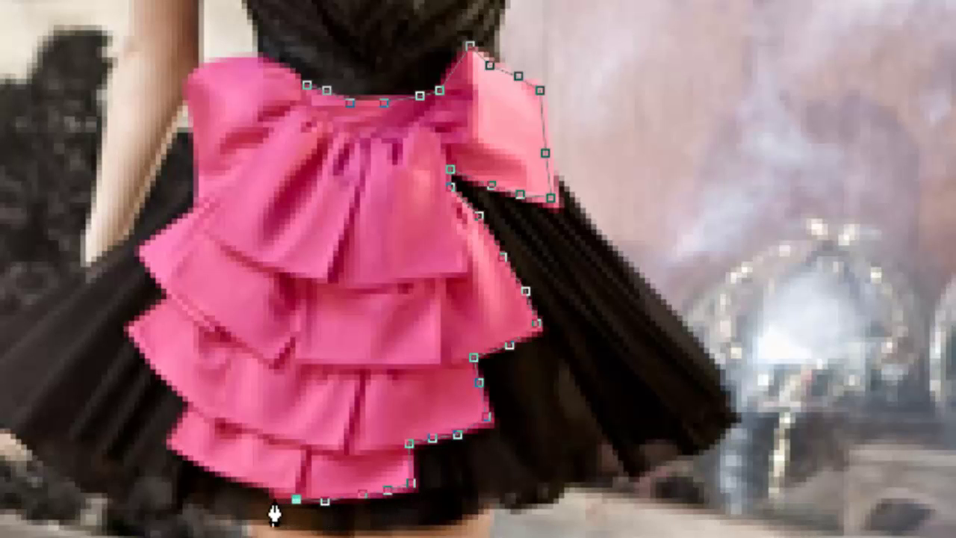
left_click(275, 498)
left_click(251, 483)
left_click(226, 473)
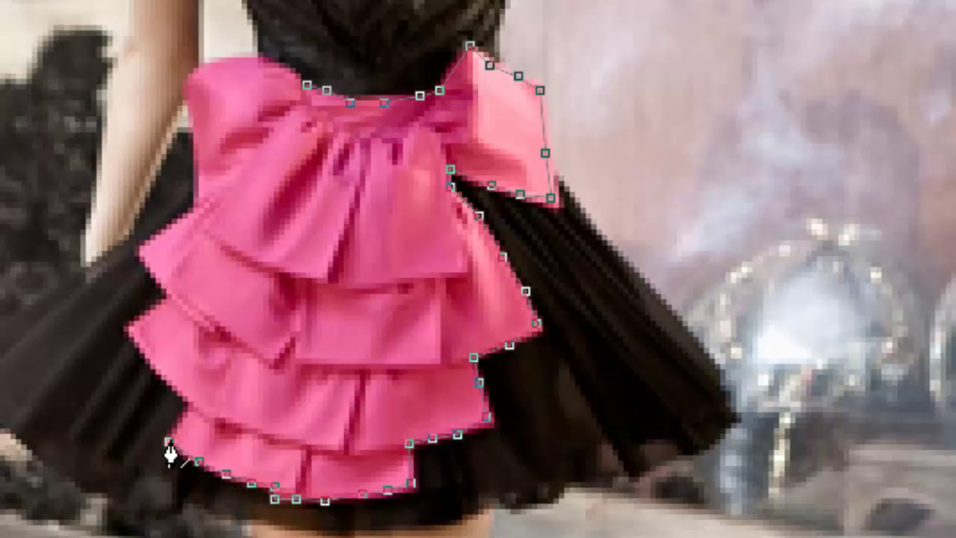
left_click(168, 442)
left_click(193, 406)
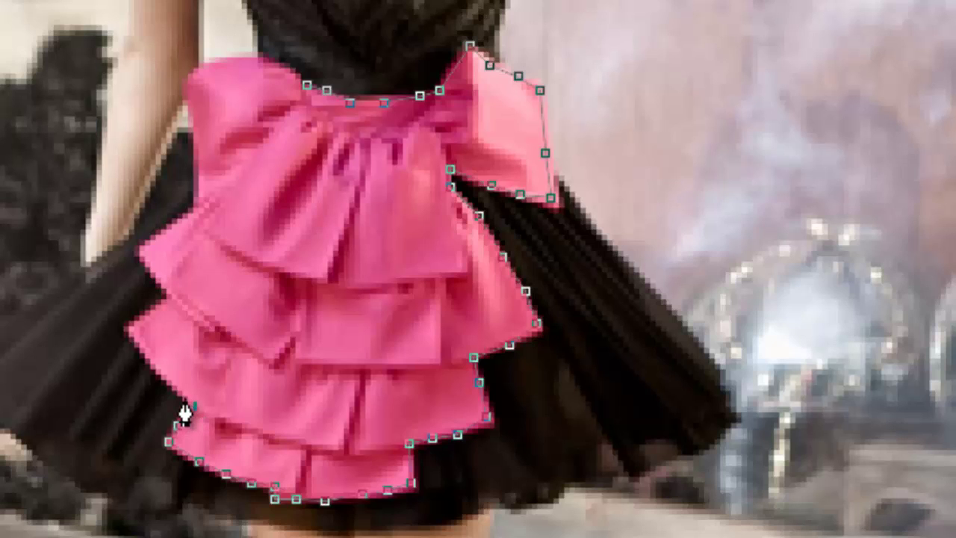
Step: Trace up the bow's left side and close the path at the top
left_click(149, 356)
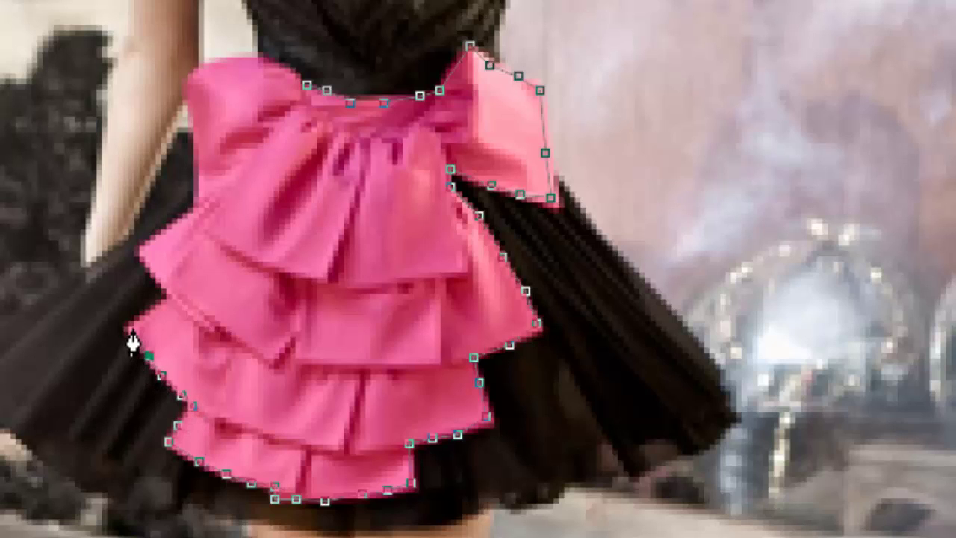
left_click(132, 326)
left_click(163, 298)
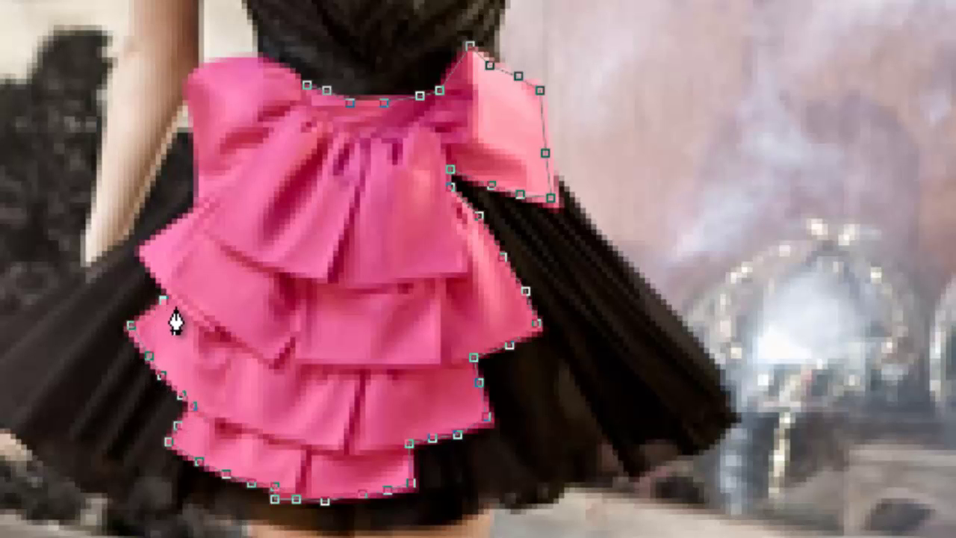
left_click(170, 293)
left_click(142, 256)
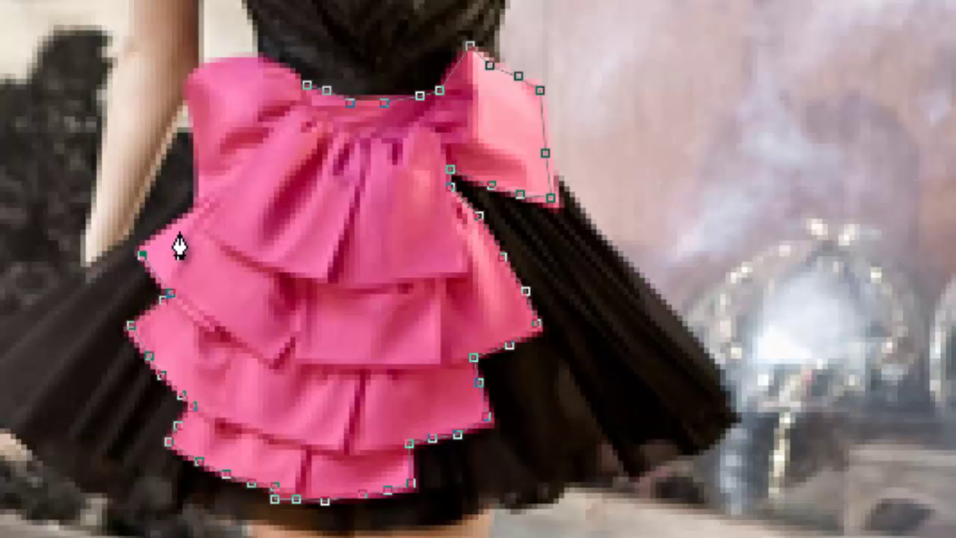
left_click(188, 213)
left_click(195, 186)
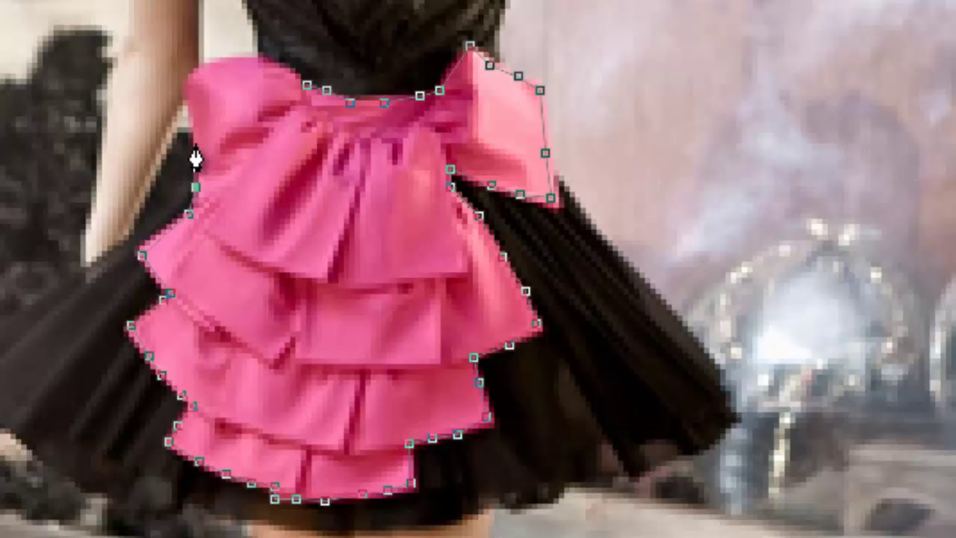
left_click(195, 144)
left_click(189, 110)
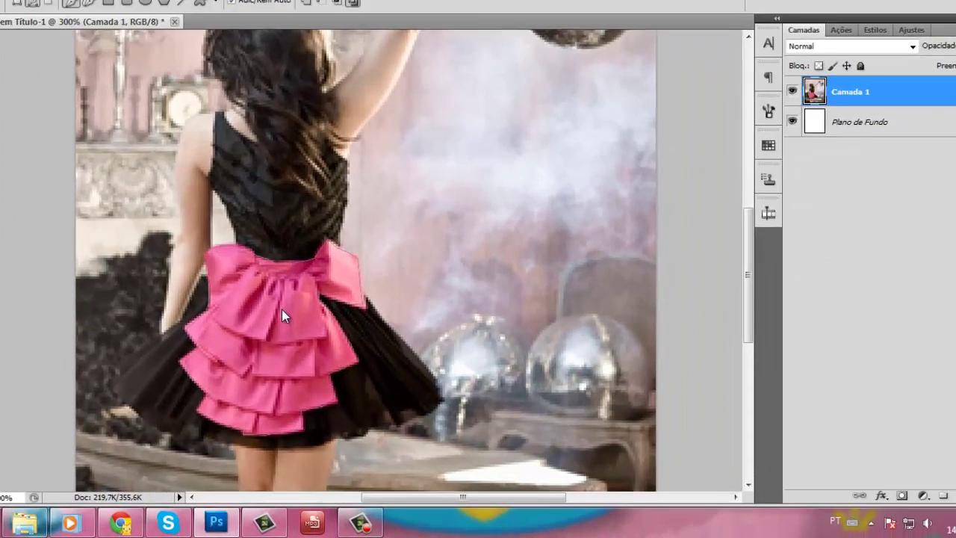
Step: Turn the bow path into a selection and invert it to everything except the bow
right_click(295, 334)
left_click(278, 291)
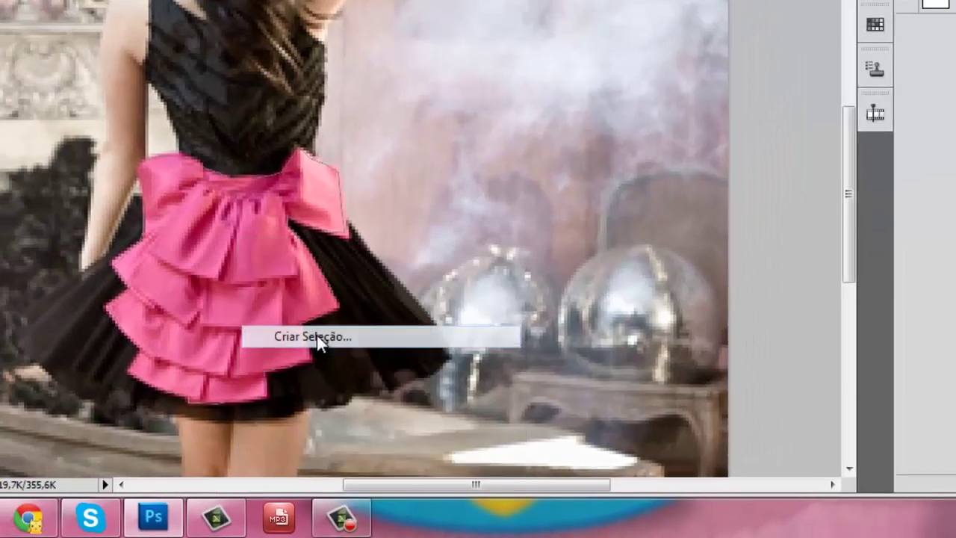
key("Return")
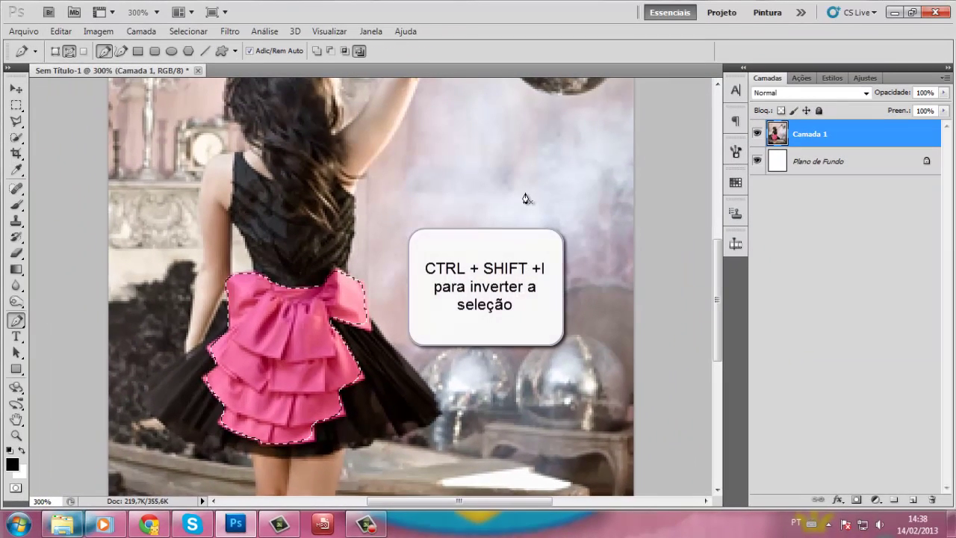
key("ctrl+shift+i")
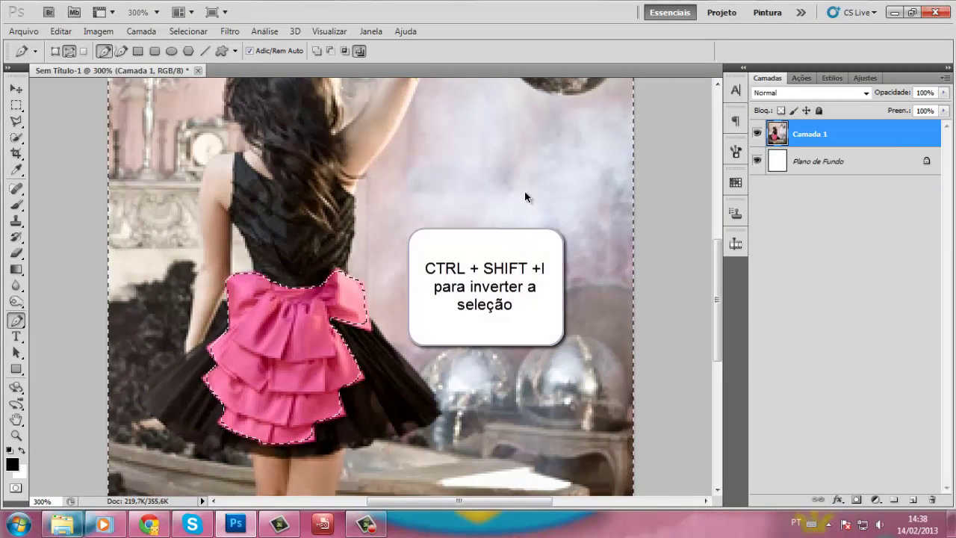
Step: Apply a Preto-e-Branco (Black & White) conversion to the non-bow area and zoom out
key("ctrl+shift+alt+b")
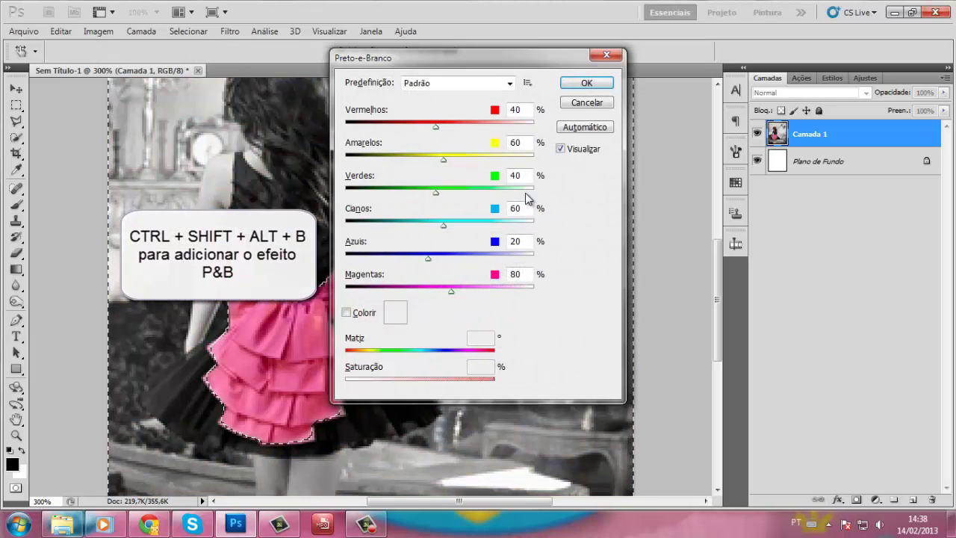
key("Return")
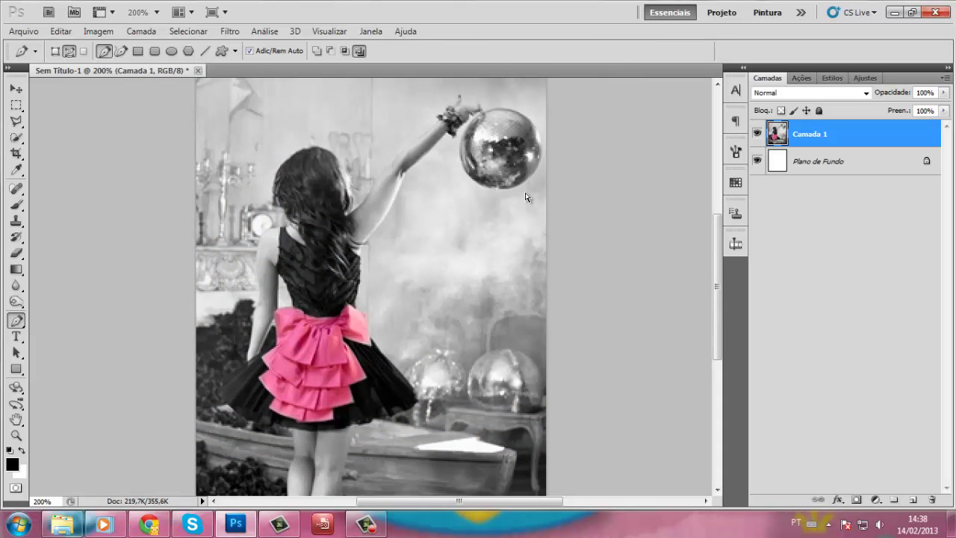
key("ctrl+minus")
key("v")
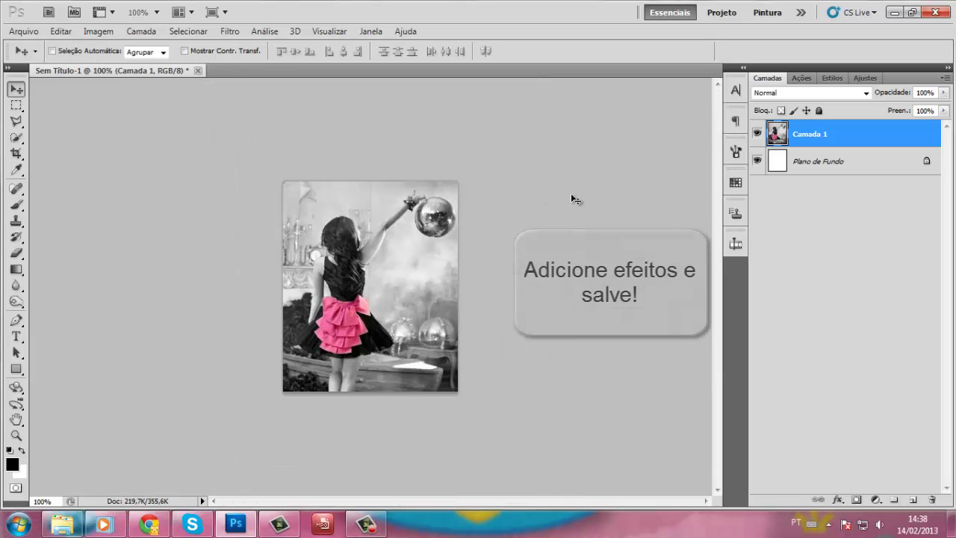
left_click(865, 78)
Step: Add a slight Brilho/Contraste boost and a Vibratilidade adjustment of +40
left_click(848, 120)
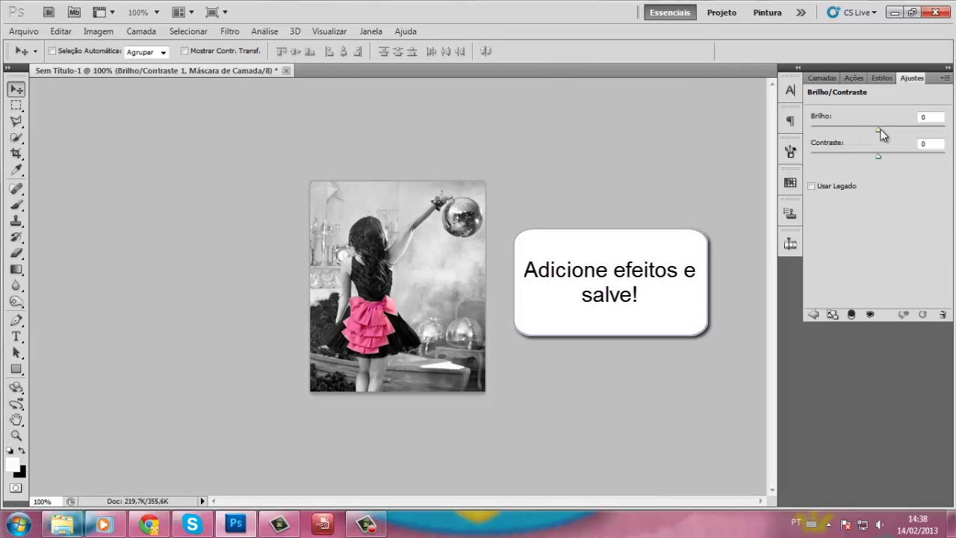
mouse_move(878, 129)
left_mouse_down()
mouse_move(889, 130)
mouse_move(898, 163)
left_mouse_up()
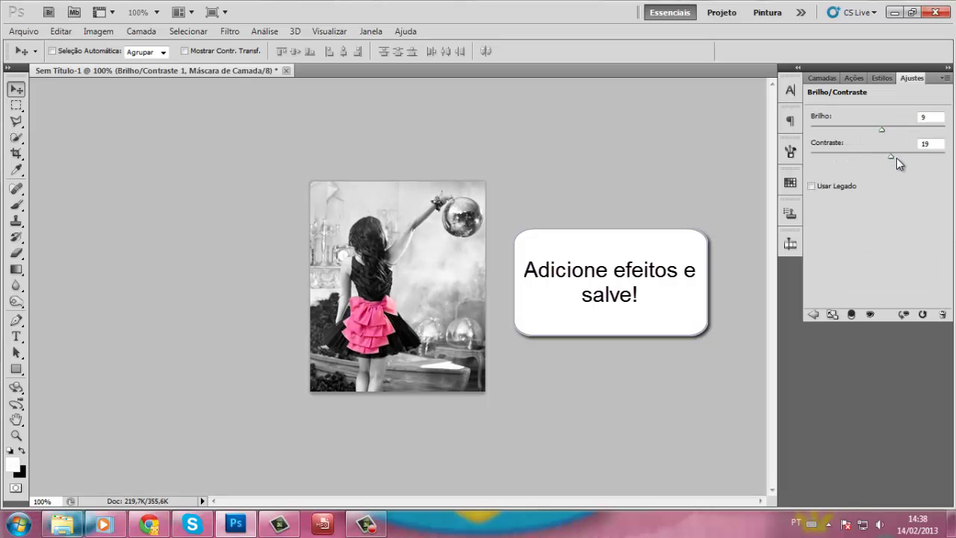
left_click(813, 315)
left_click(820, 142)
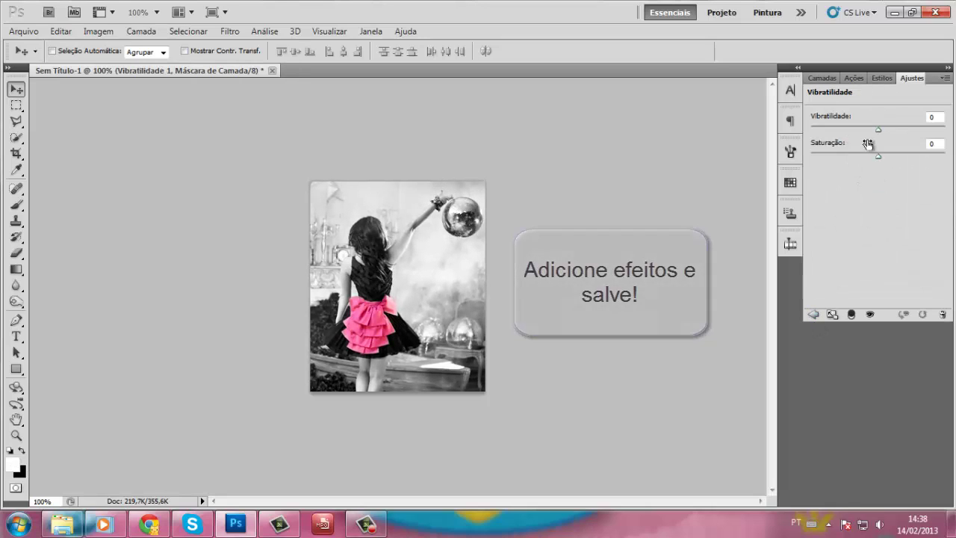
left_click_drag(877, 130, 936, 132)
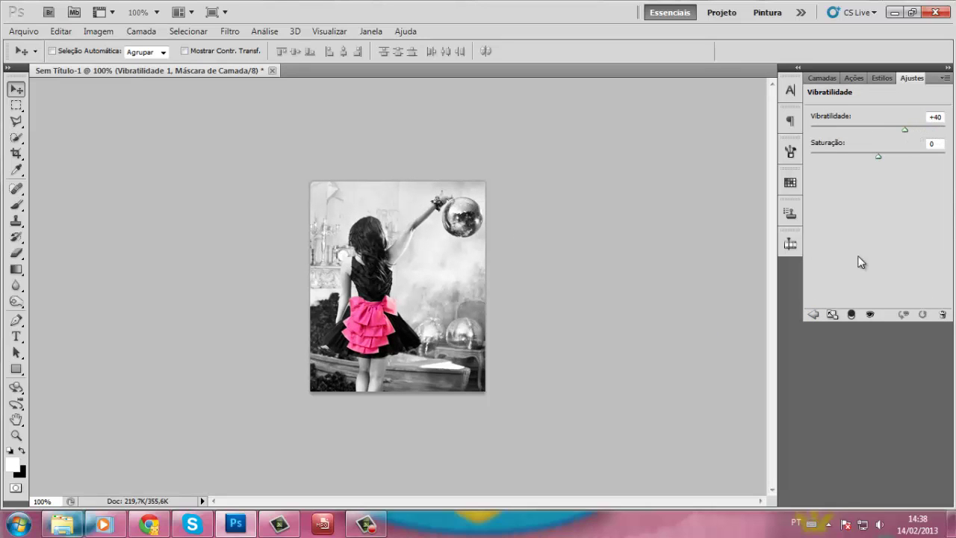
left_click(814, 314)
Step: Add a Cor Seletiva layer on Magentas: raise cyan, lower magenta, set black to -100
left_click(927, 172)
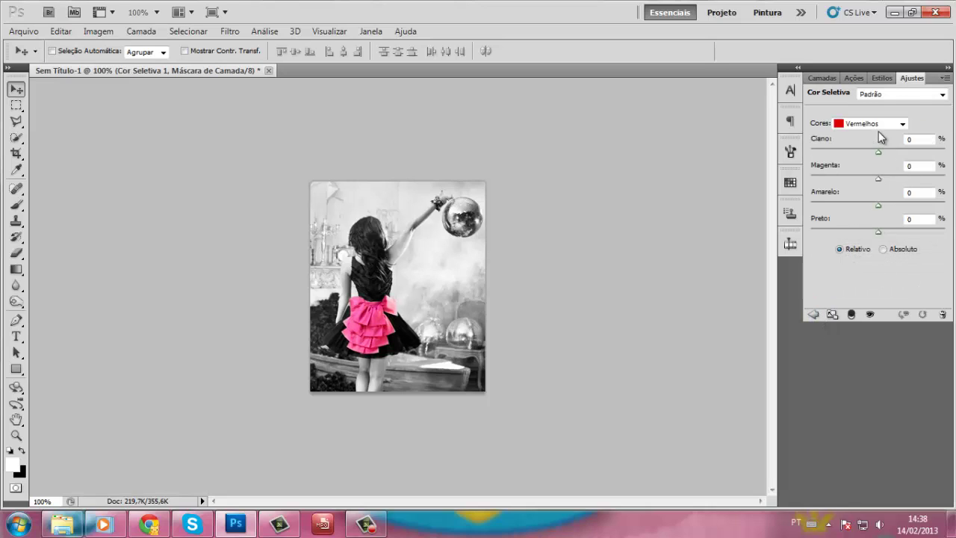
left_click(870, 123)
left_click(871, 183)
left_click_drag(846, 153, 932, 153)
left_click_drag(842, 153, 929, 153)
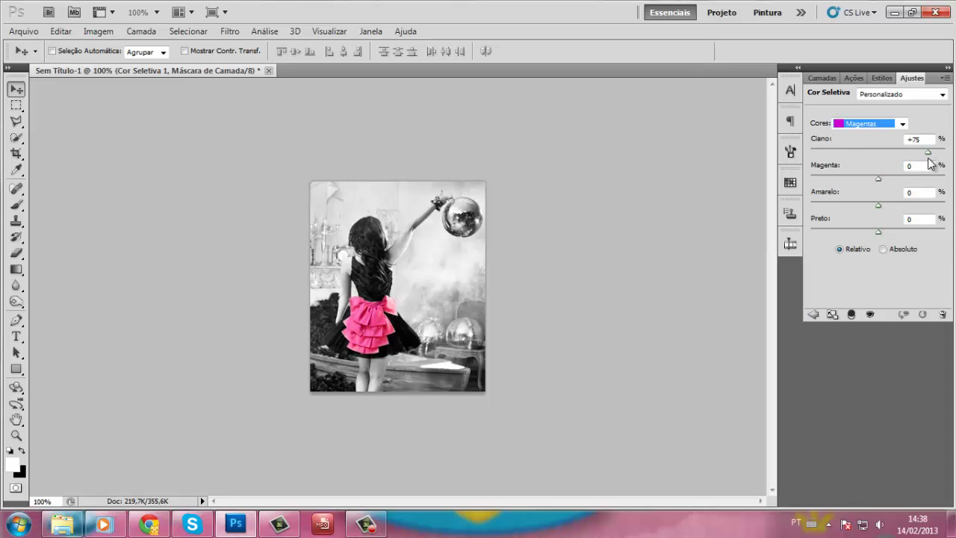
mouse_move(882, 178)
left_mouse_down()
mouse_move(806, 181)
mouse_move(934, 182)
mouse_move(867, 180)
mouse_move(808, 215)
left_mouse_up()
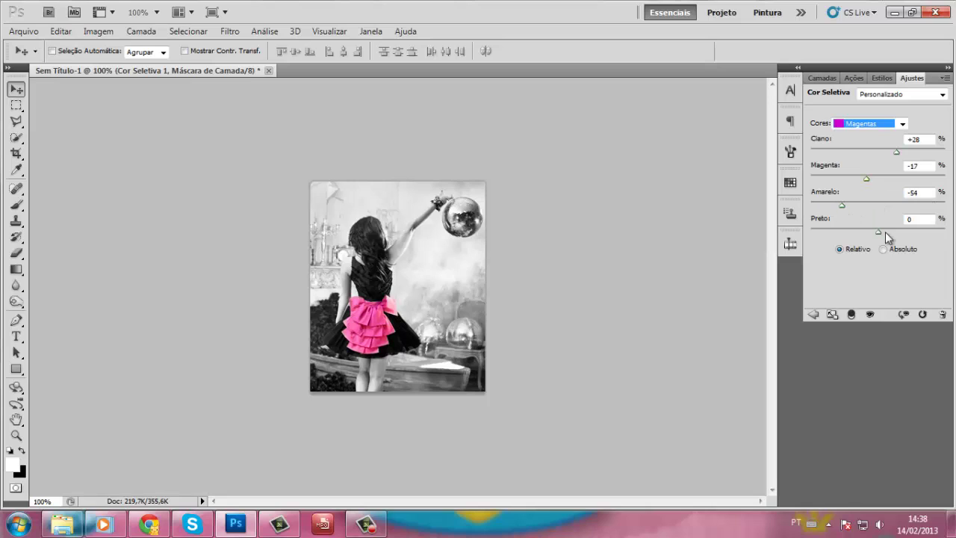
mouse_move(885, 231)
left_mouse_down()
mouse_move(934, 235)
mouse_move(793, 238)
left_mouse_up()
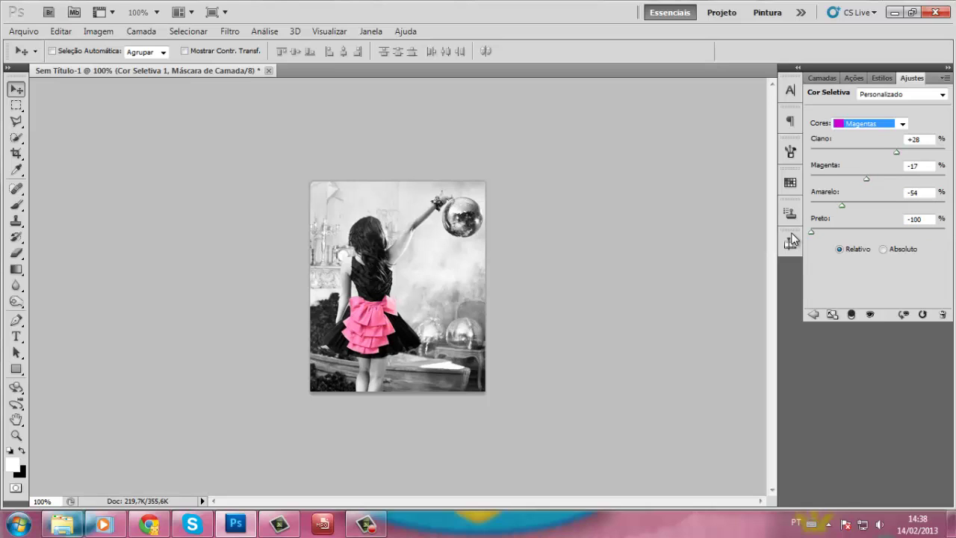
Step: Add an Exposição layer with a slight offset increase, then flatten the image (Achatar Imagem)
left_click(814, 314)
left_click(884, 145)
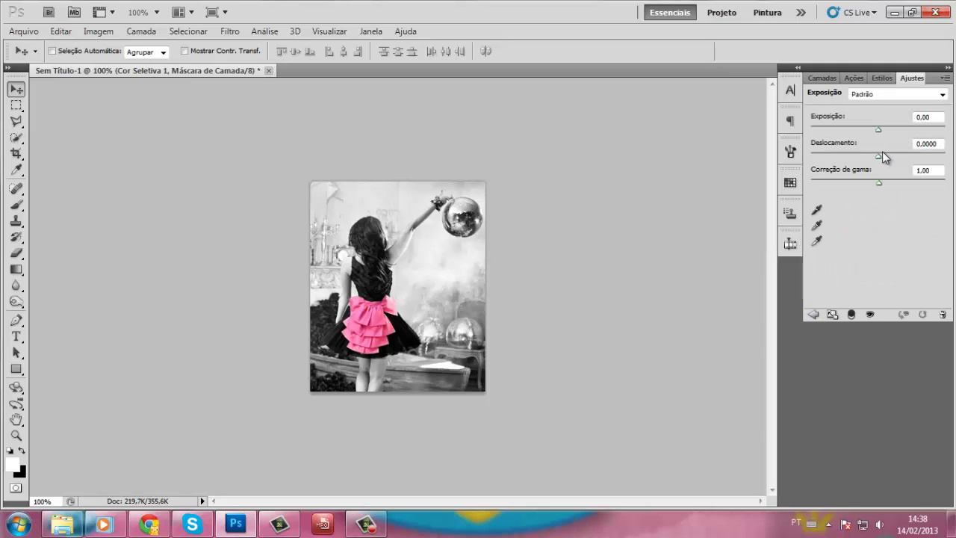
left_click_drag(882, 153, 881, 157)
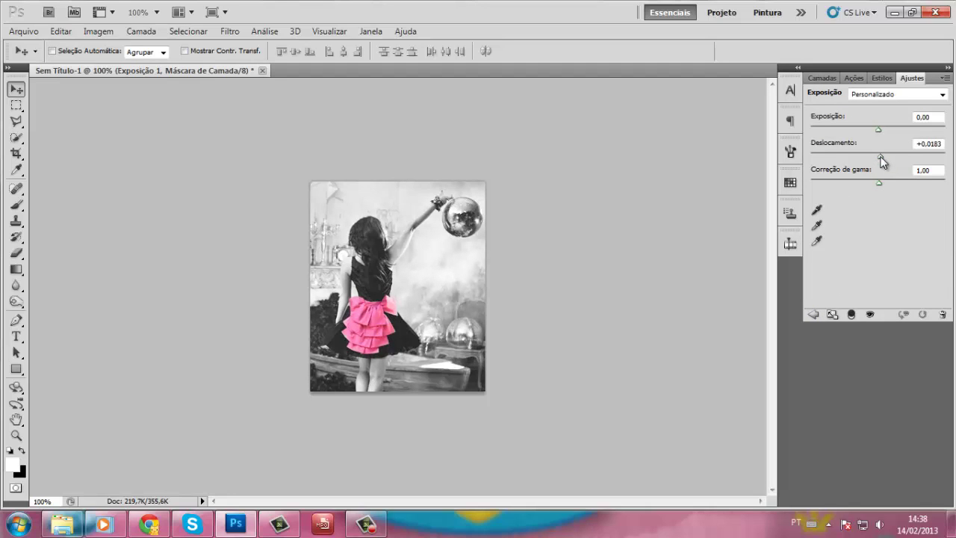
left_click(821, 77)
right_click(840, 270)
left_click(796, 389)
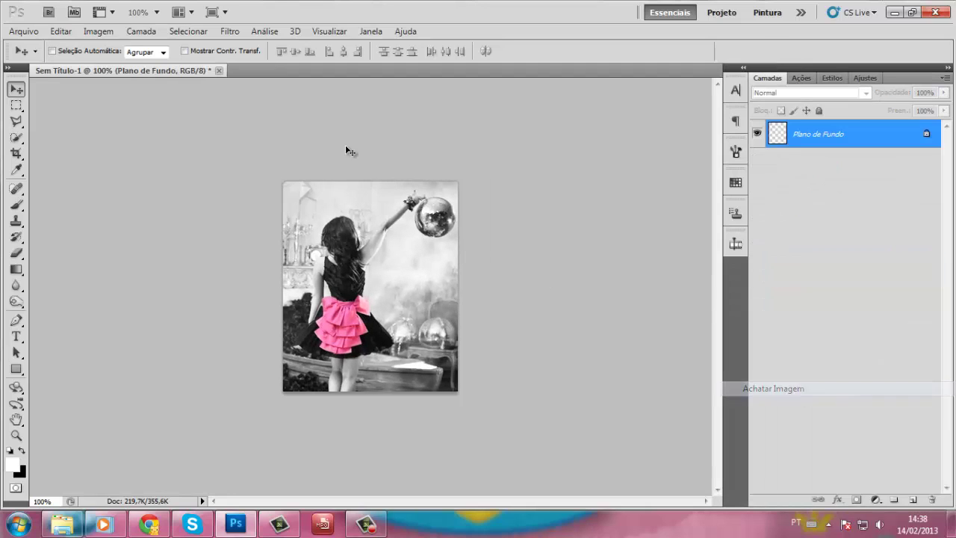
left_click(229, 32)
Step: Sharpen the flattened bow image, then paste the blonde woman photo from Chrome as Camada 1
left_click(396, 266)
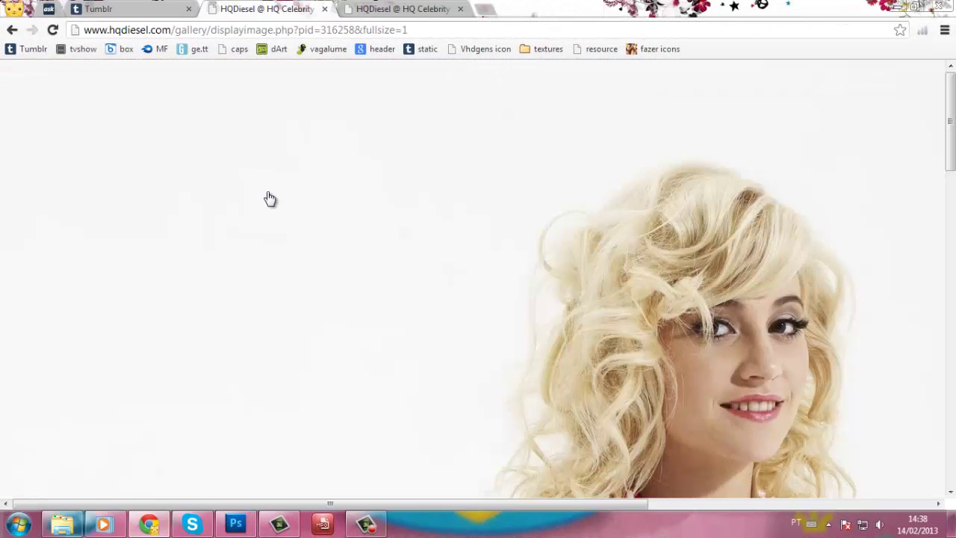
right_click(293, 219)
left_click(350, 337)
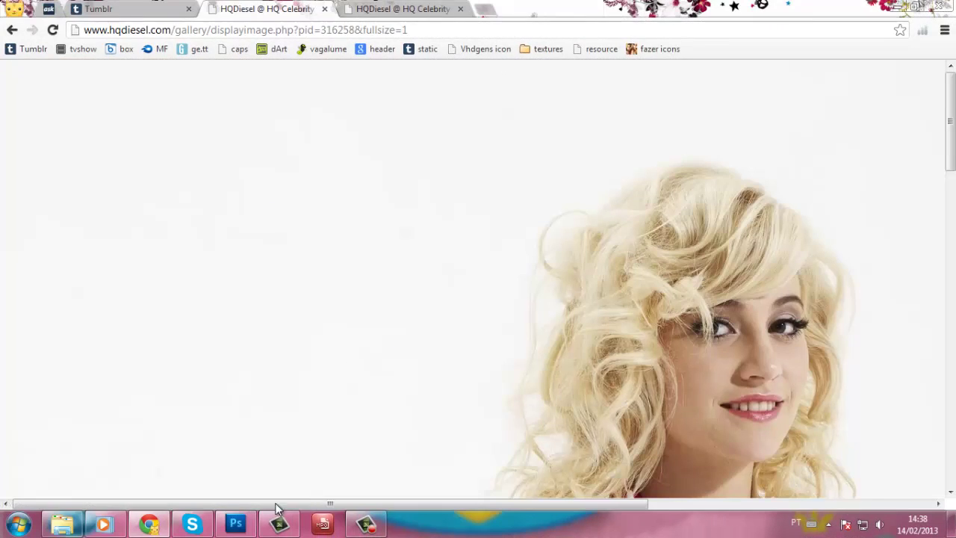
left_click(234, 535)
key("ctrl+v")
key("ctrl+t")
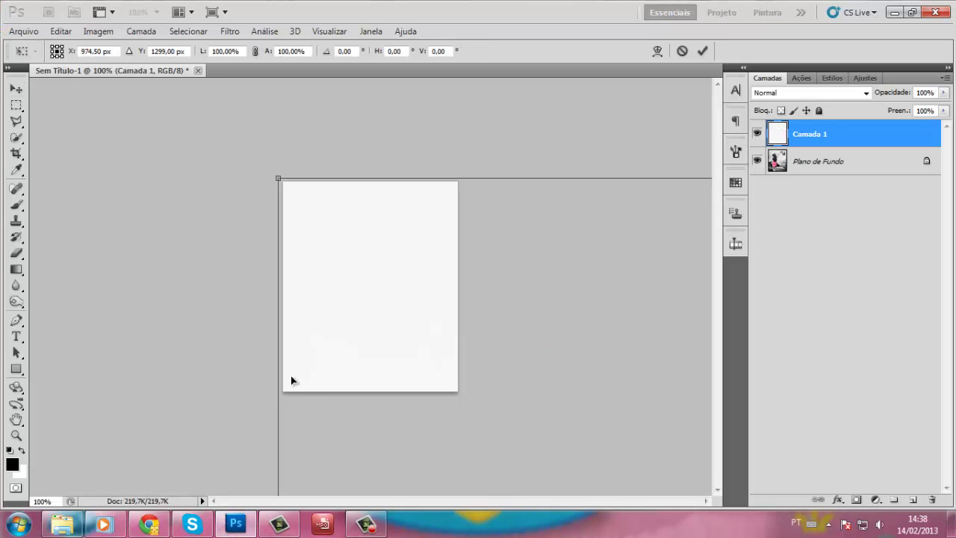
Step: In Free Transform, scale the pasted pin-up photo to 20%
left_click_drag(290, 379, 513, 407)
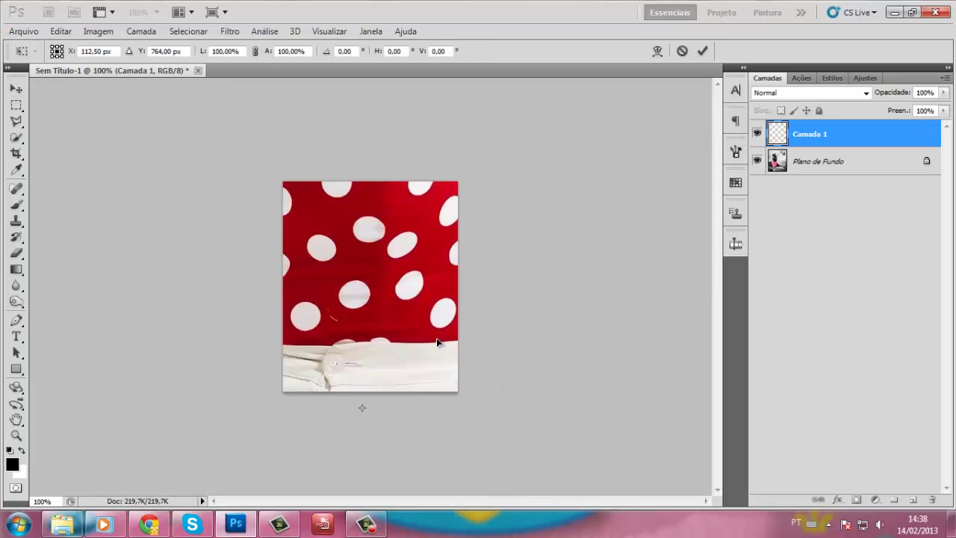
left_click(238, 50)
type("20")
left_click(255, 51)
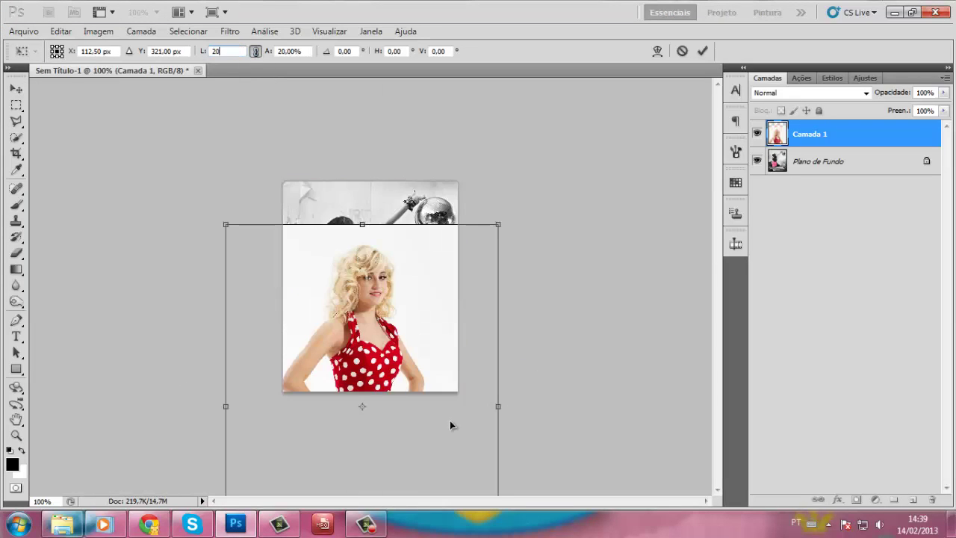
Step: Shrink the photo to about 11% covering the canvas, commit, and merge it down (Ctrl+E)
left_click_drag(450, 421, 464, 273)
left_click_drag(507, 452, 418, 347)
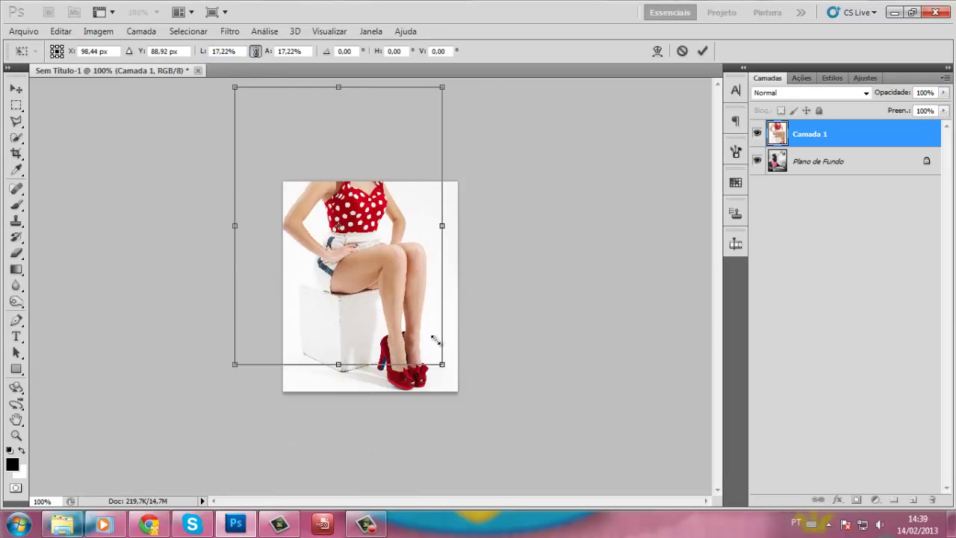
left_click_drag(383, 284, 432, 378)
left_click_drag(465, 428, 461, 419)
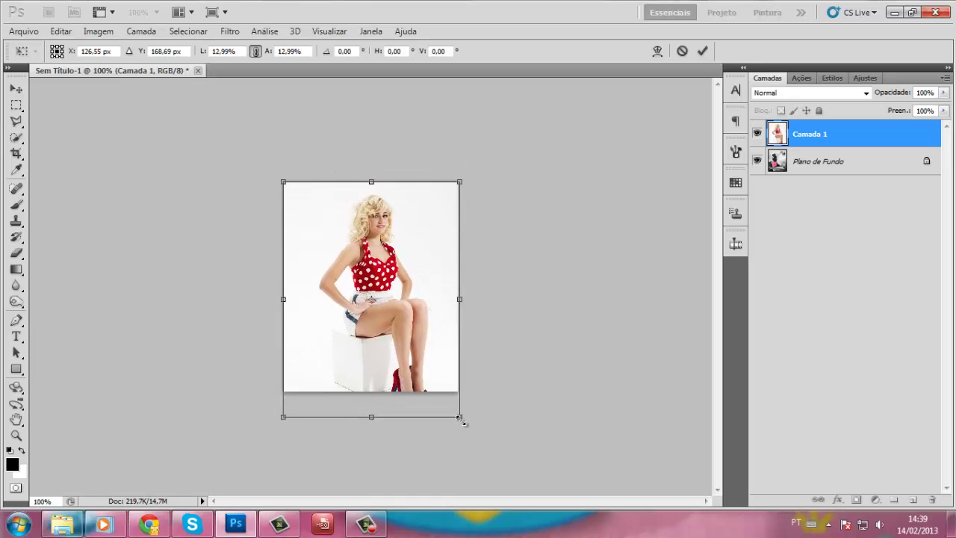
left_click_drag(461, 420, 438, 389)
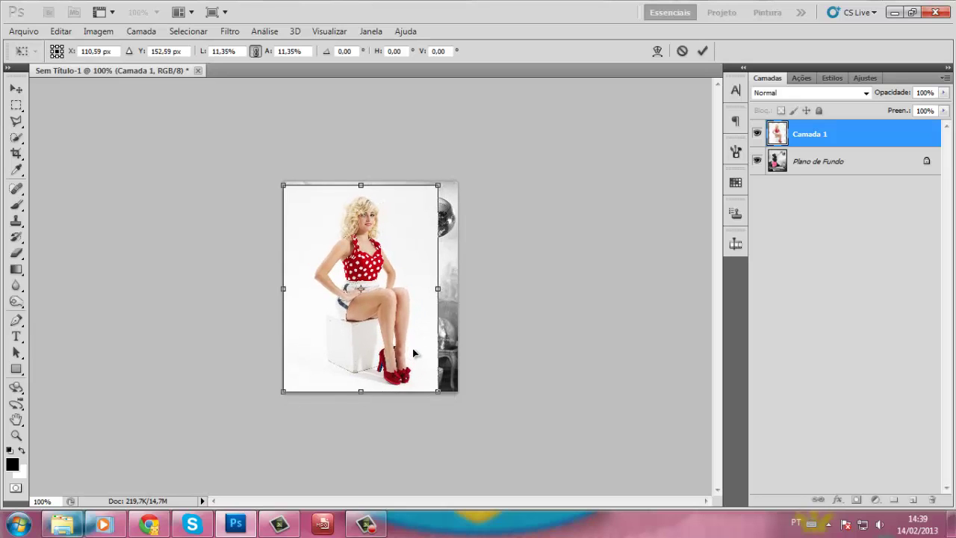
left_click_drag(409, 349, 418, 353)
key("Return")
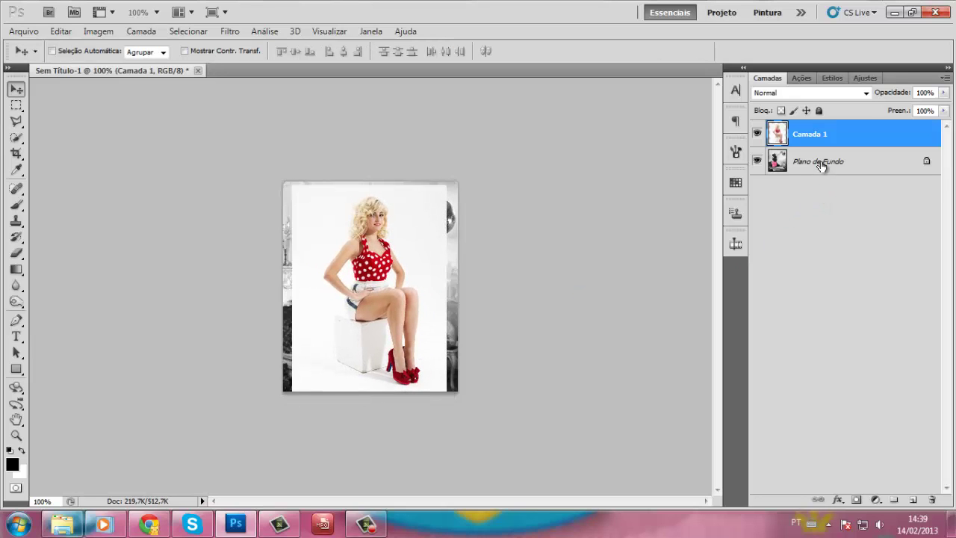
key("ctrl+e")
Step: Zoom in on the red polka-dot top and trace its edges with the Polygonal Lasso
key("x")
key("ctrl+plus")
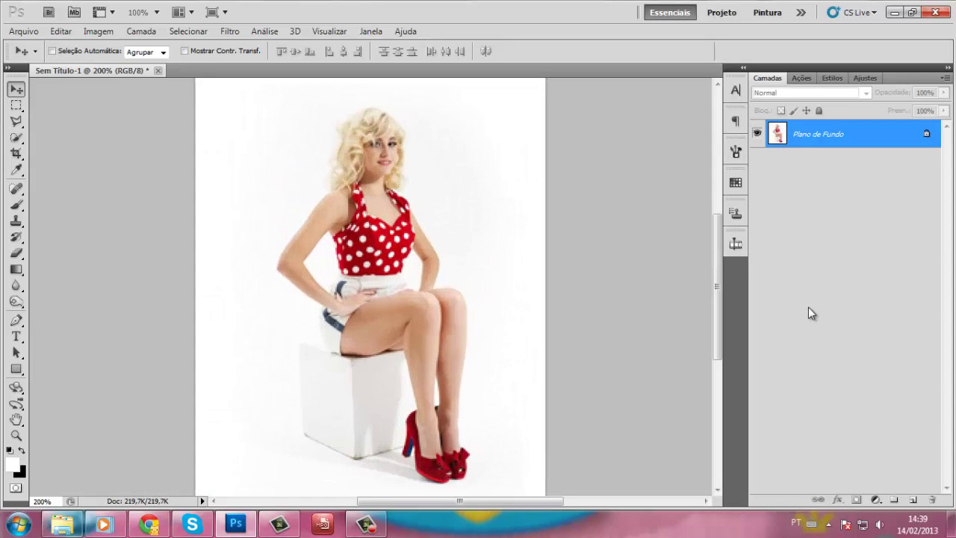
key("ctrl+plus")
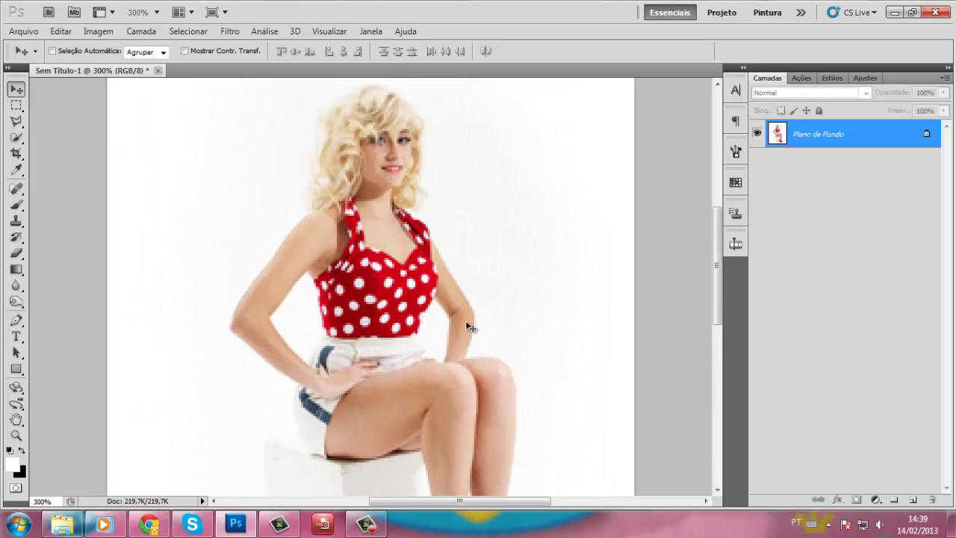
key("ctrl+plus")
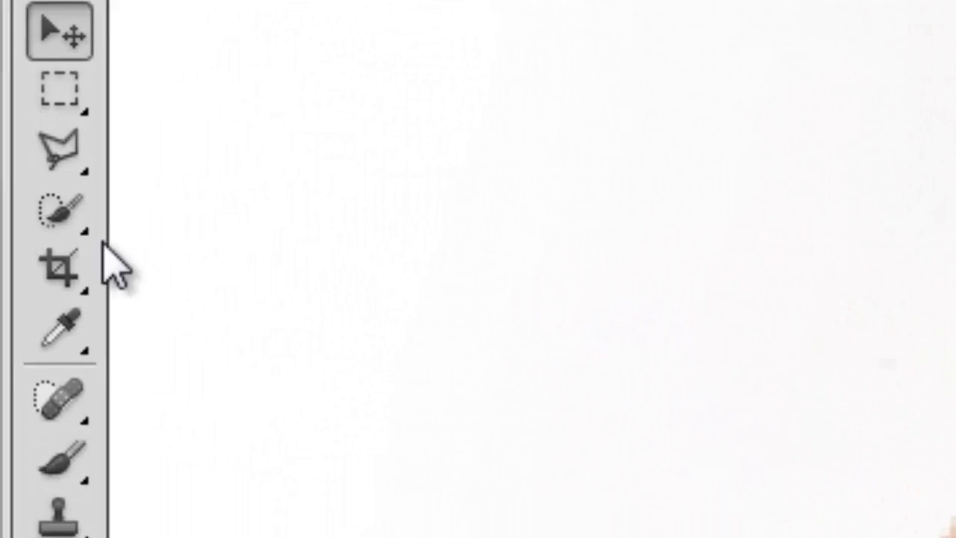
left_click(60, 149)
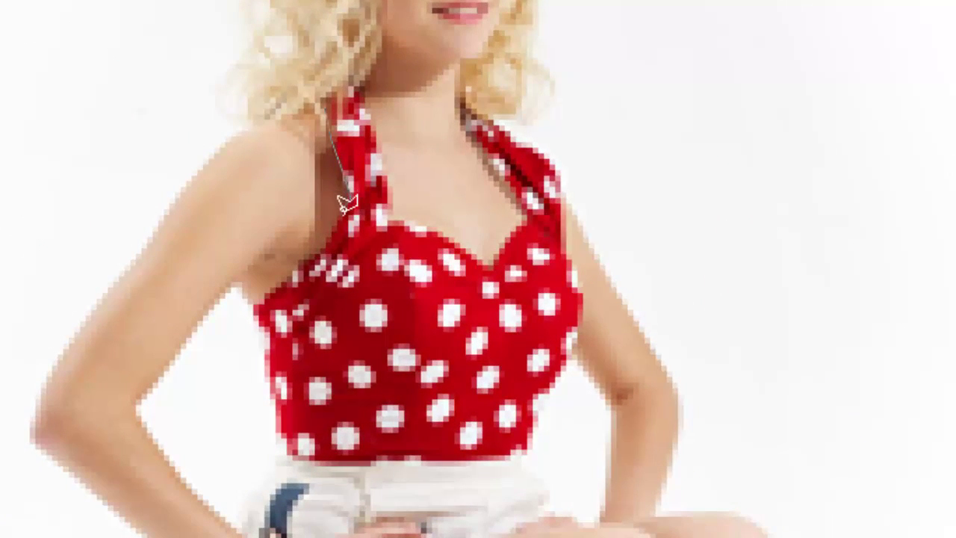
left_click(348, 200)
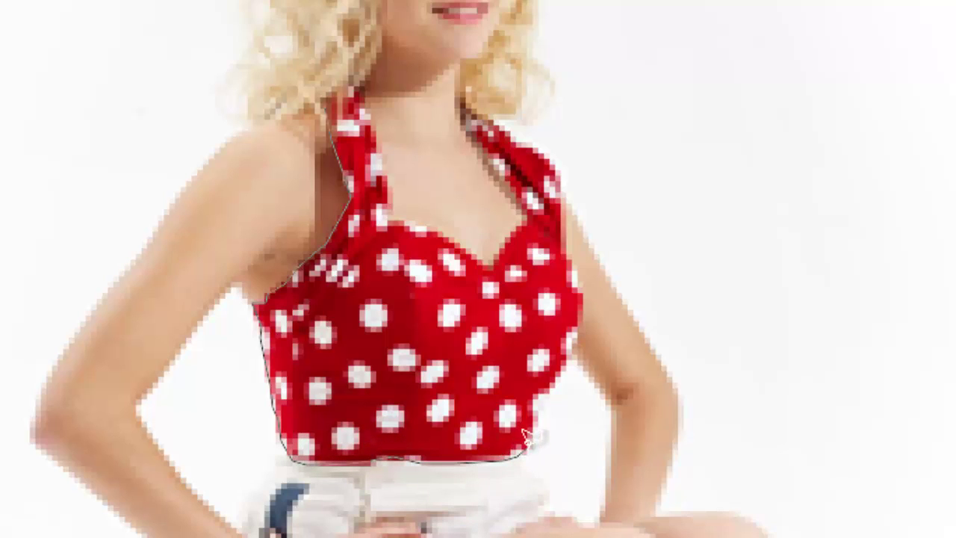
left_click_drag(545, 401, 555, 364)
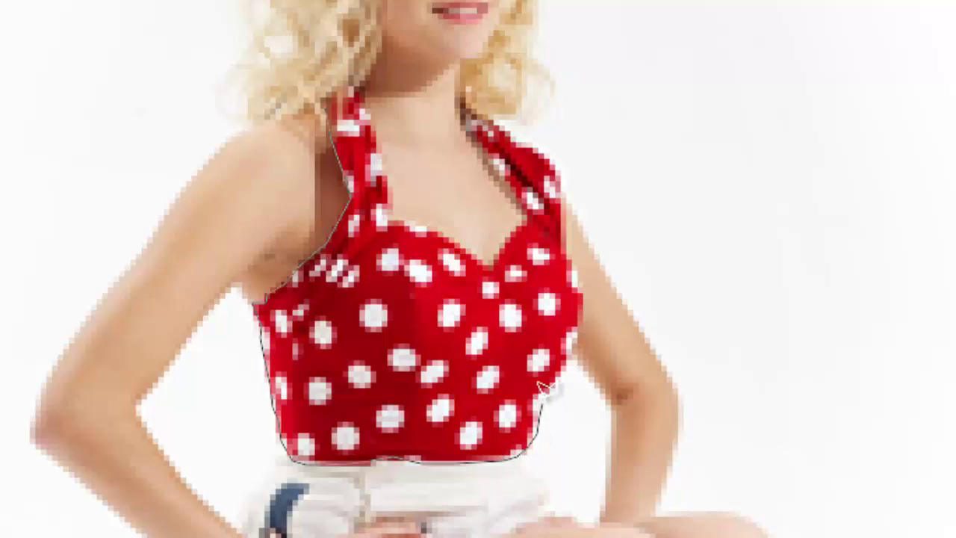
mouse_move(575, 345)
left_mouse_down()
mouse_move(584, 278)
mouse_move(570, 160)
mouse_move(557, 144)
mouse_move(497, 109)
mouse_move(462, 105)
mouse_move(521, 196)
mouse_move(510, 233)
mouse_move(487, 254)
mouse_move(443, 223)
mouse_move(398, 211)
mouse_move(366, 94)
mouse_move(332, 92)
mouse_move(335, 105)
left_mouse_up()
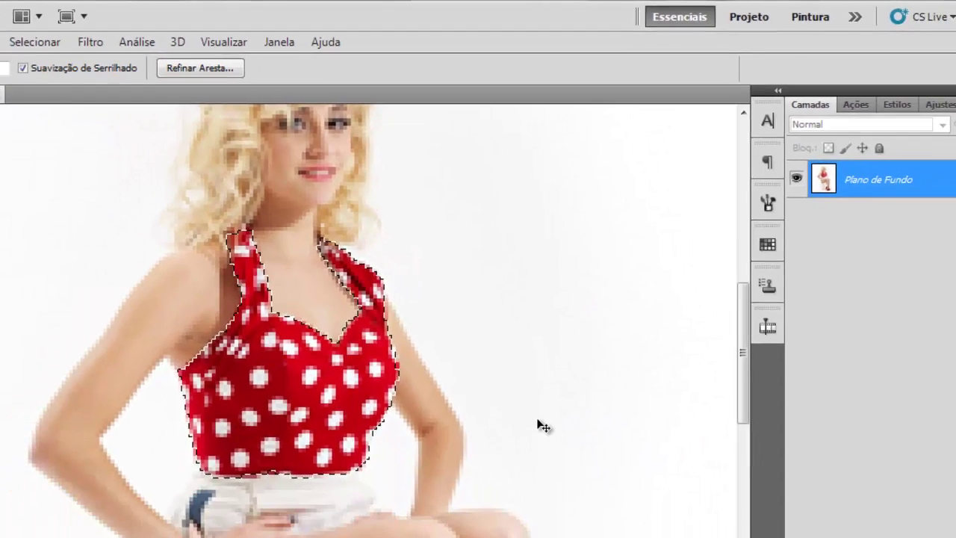
Step: Copy the selected red top to Camada 1 and make Plano de Fundo the active layer
key("ctrl+j")
key("v")
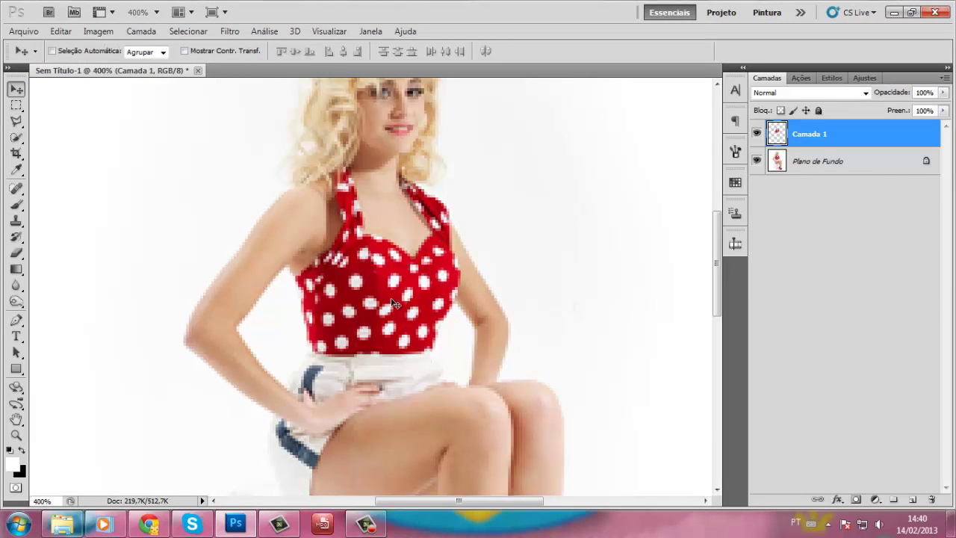
left_click_drag(438, 307, 439, 307)
scroll(439, 306, "down", 3)
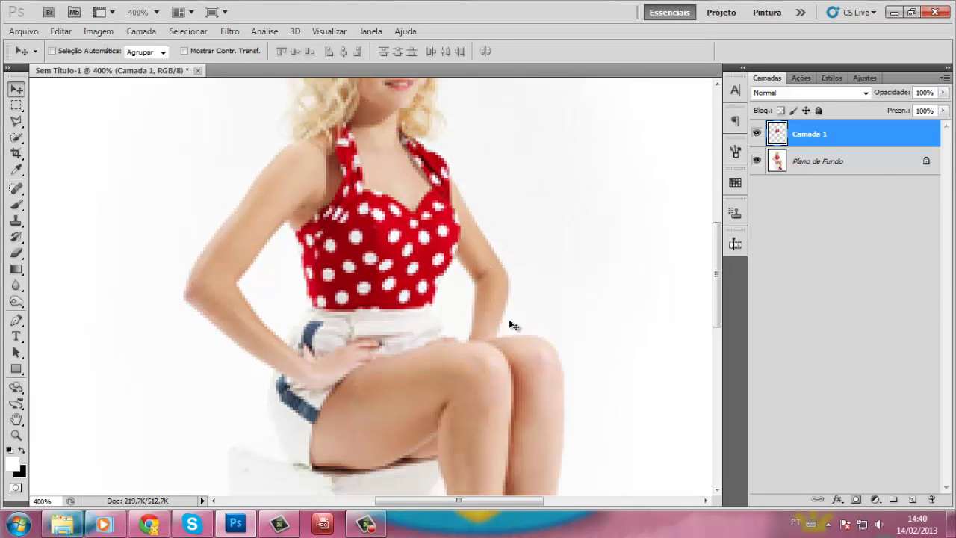
scroll(581, 341, "down", 3)
scroll(580, 342, "down", 3)
scroll(581, 341, "down", 3)
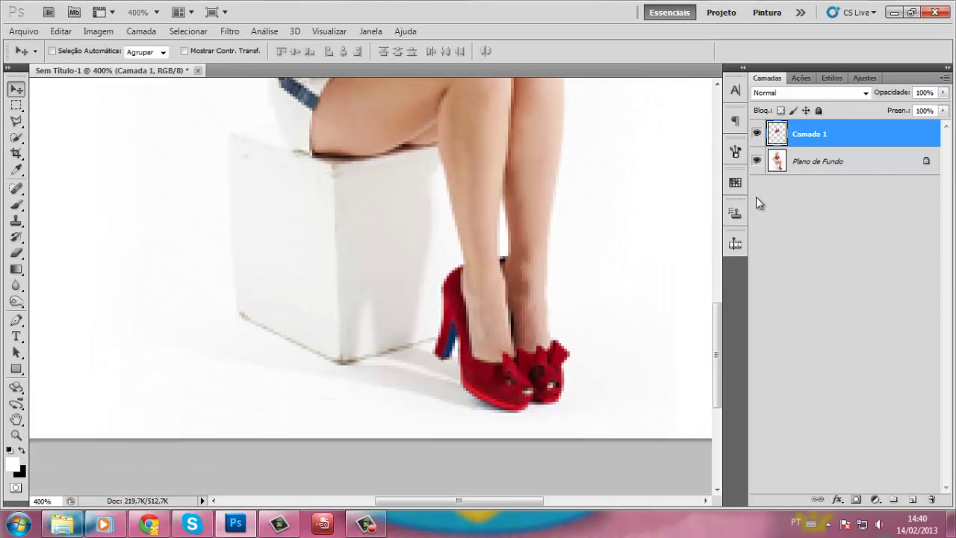
left_click(831, 162)
Step: Zoom to 500% and trace around the red high-heeled shoes with the Polygonal Lasso
key("ctrl+plus")
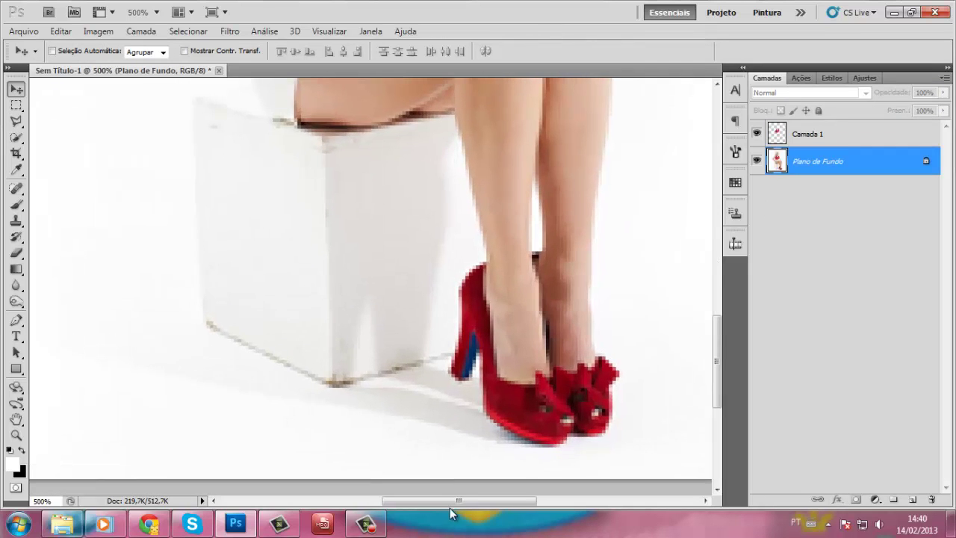
left_click_drag(458, 501, 476, 498)
key("l")
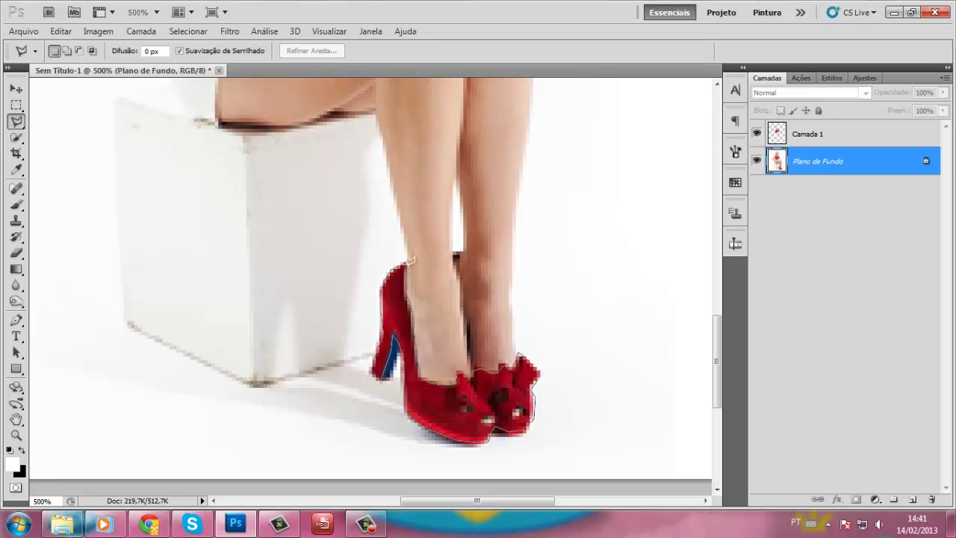
left_click(410, 260)
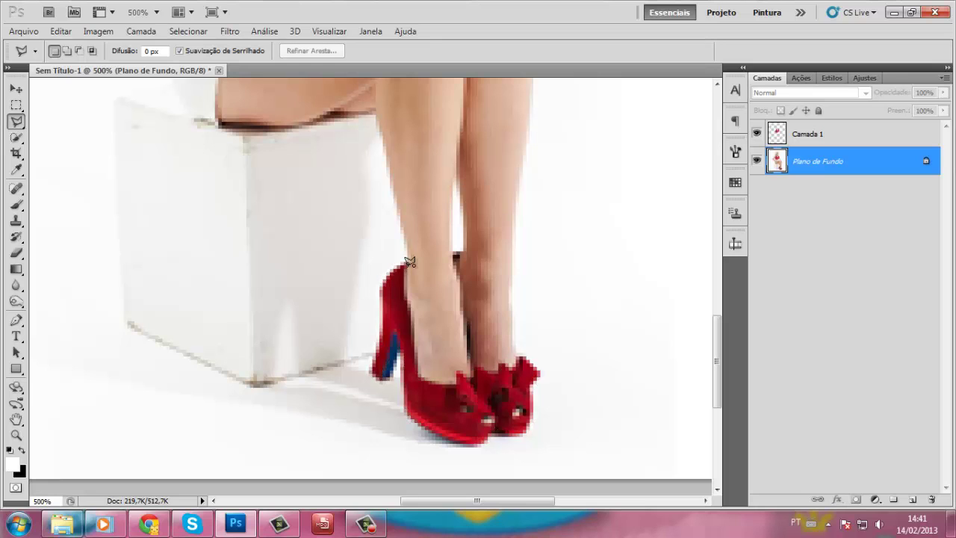
double_click(428, 315)
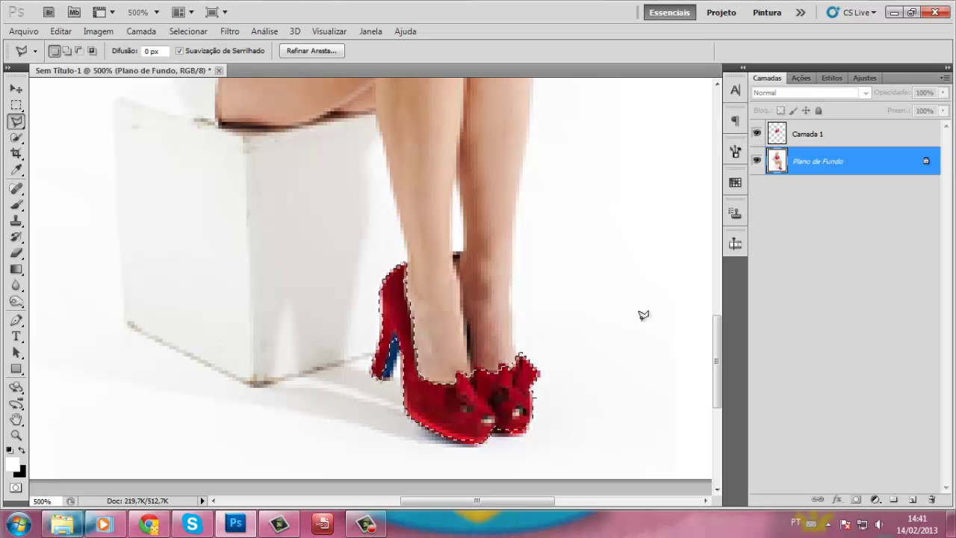
Step: Copy the selected red shoes onto a new layer, Camada 2, and undo a test move
key("ctrl+j")
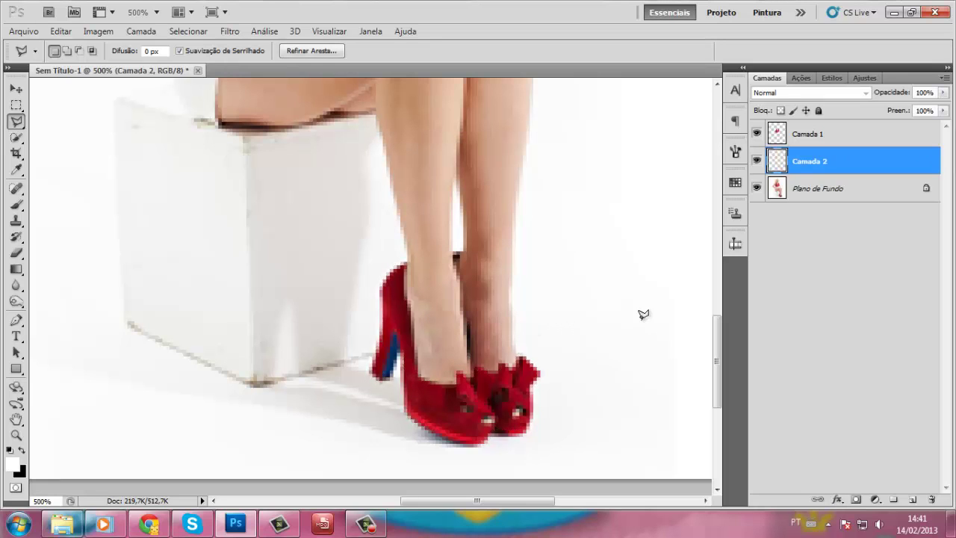
key("v")
left_click_drag(479, 399, 482, 404)
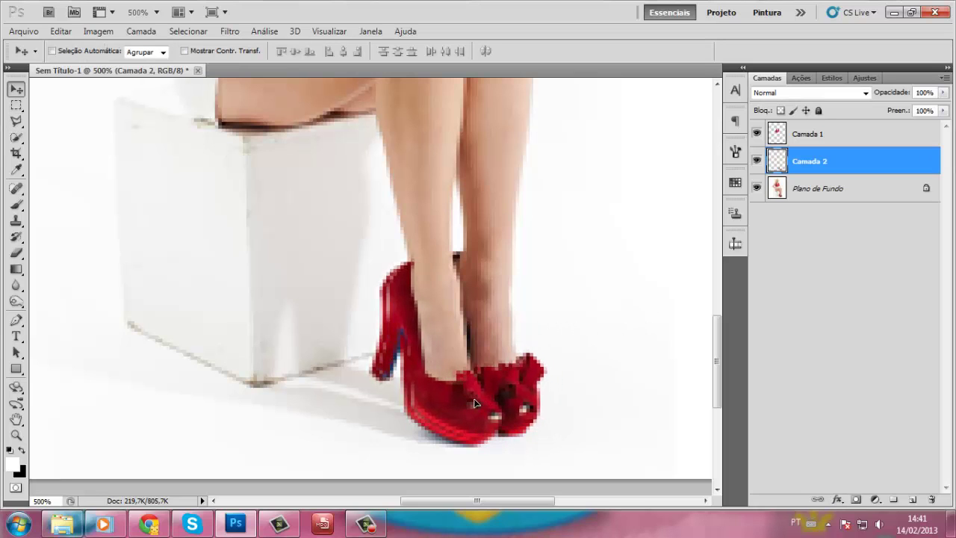
key("ctrl+z")
Step: Start a polygonal lasso outline on the shoe, cancel it, and zoom out
key("j")
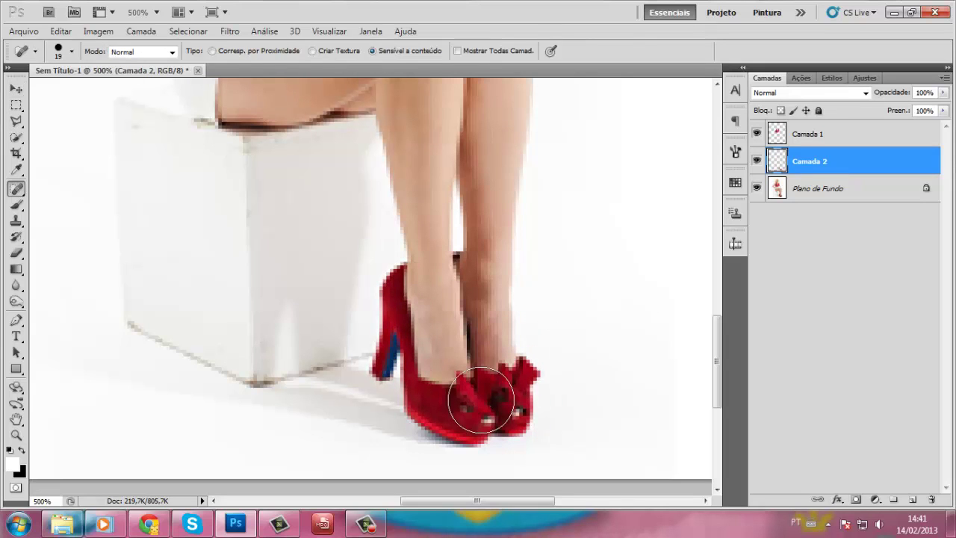
key("l")
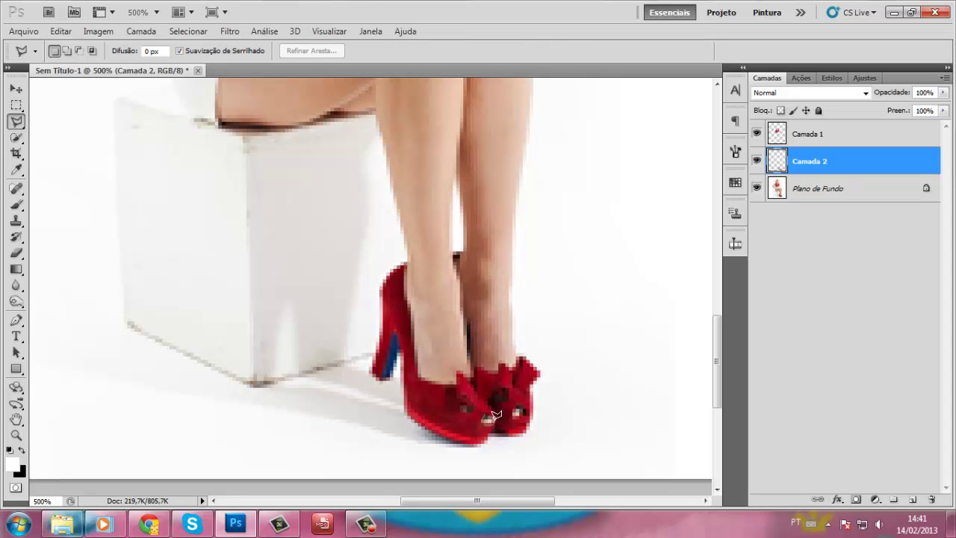
left_click(494, 411)
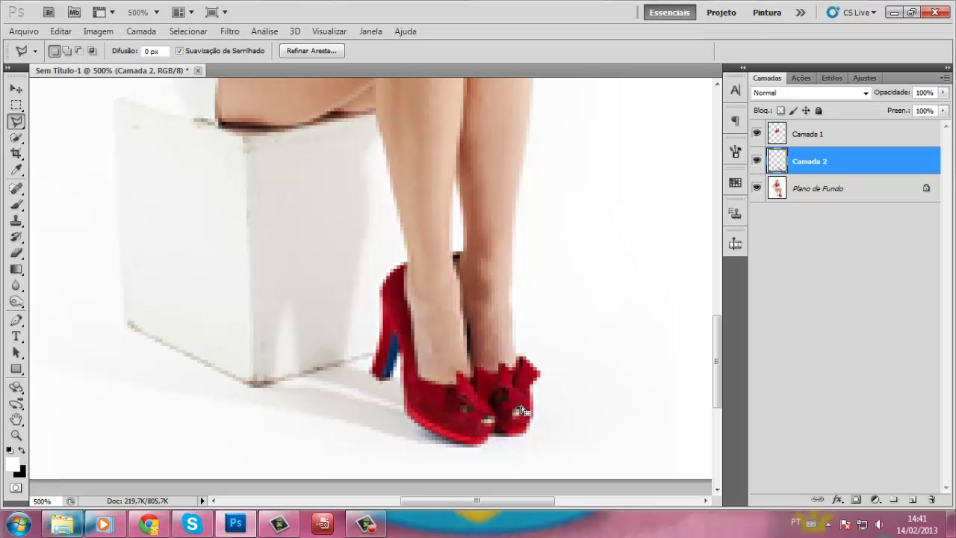
left_click(523, 411)
key("Escape")
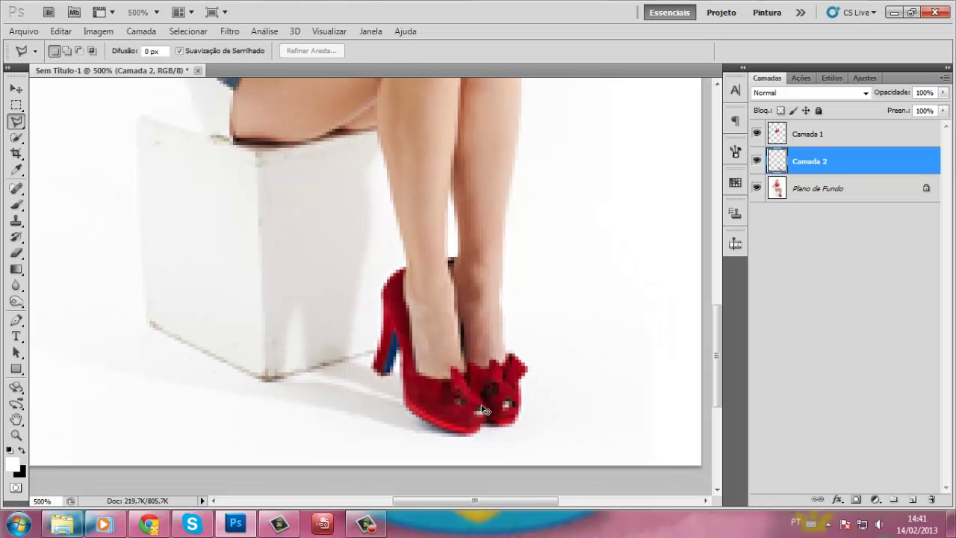
key("ctrl+minus")
key("ctrl+minus")
key("ctrl+minus")
Step: Merge the red top and shoe copy layers with Mesclar Camadas
key("v")
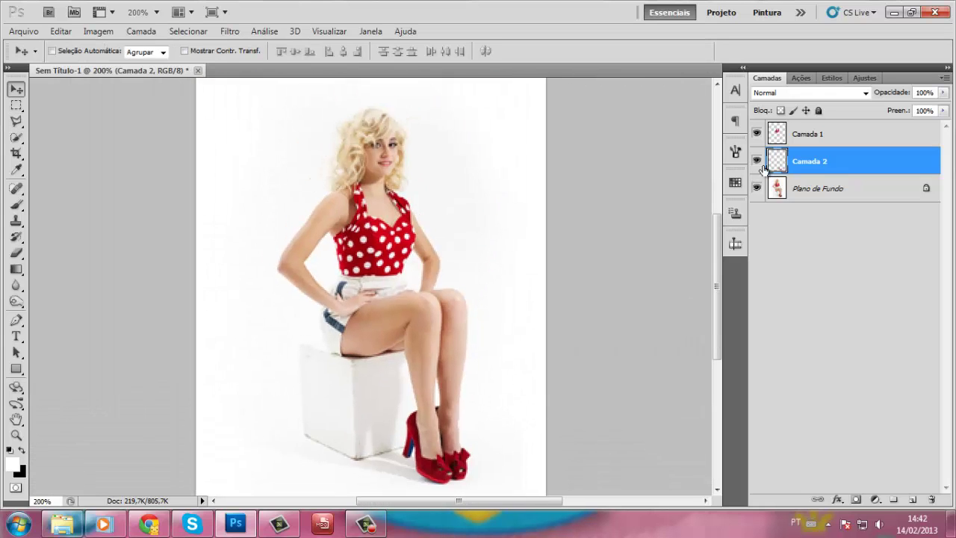
left_click(805, 142, "shift")
right_click(807, 142)
left_click(783, 438)
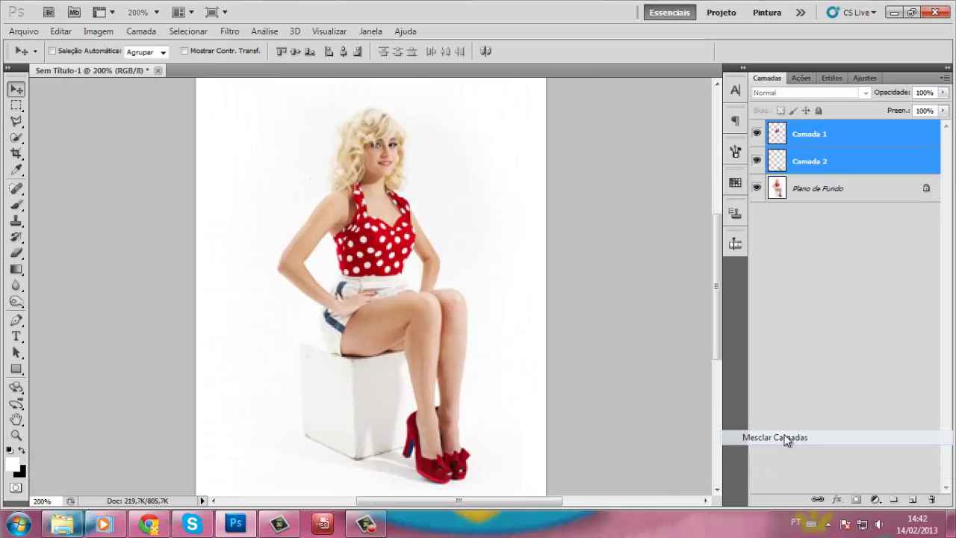
Step: Undo a test move of the merged layer and make Plano de Fundo the active layer
left_click_drag(533, 254, 582, 214)
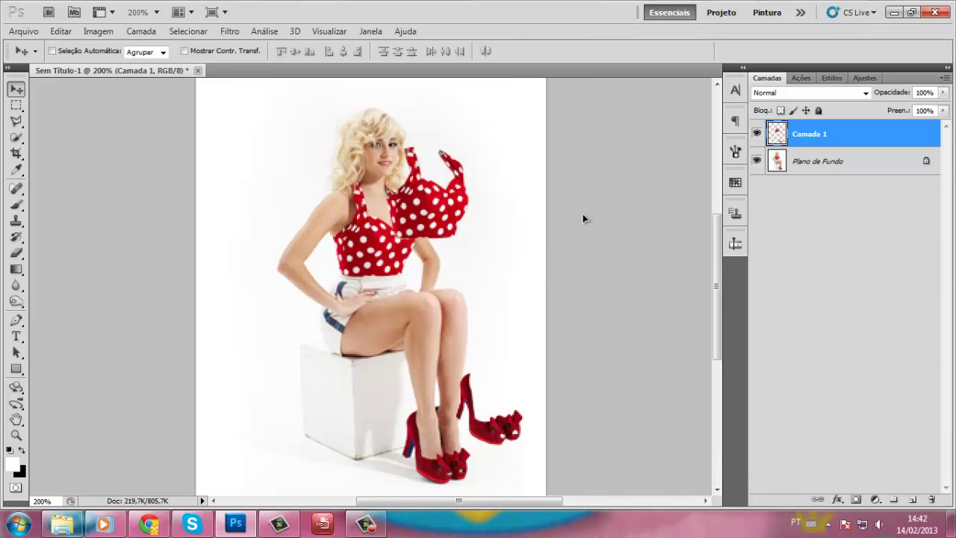
key("ctrl+z")
left_click(828, 165)
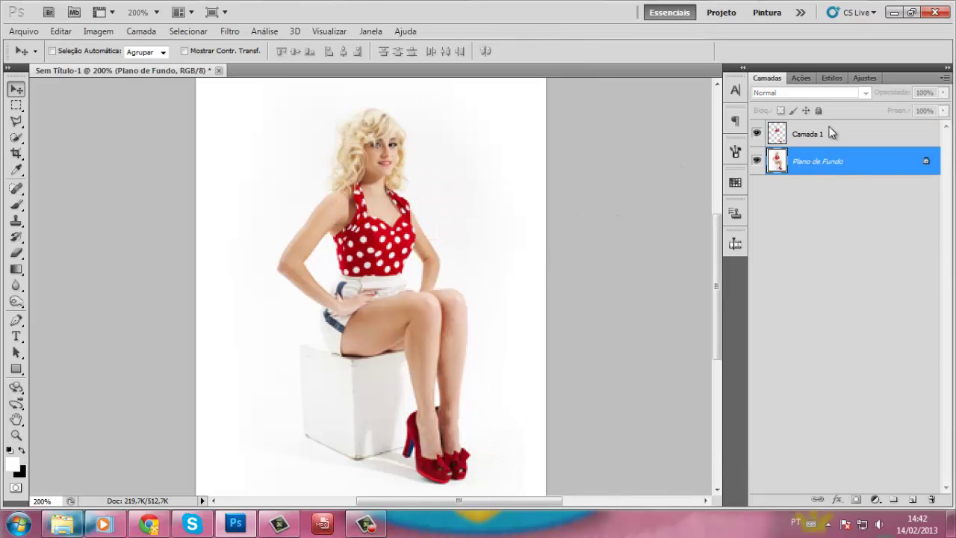
left_click(865, 79)
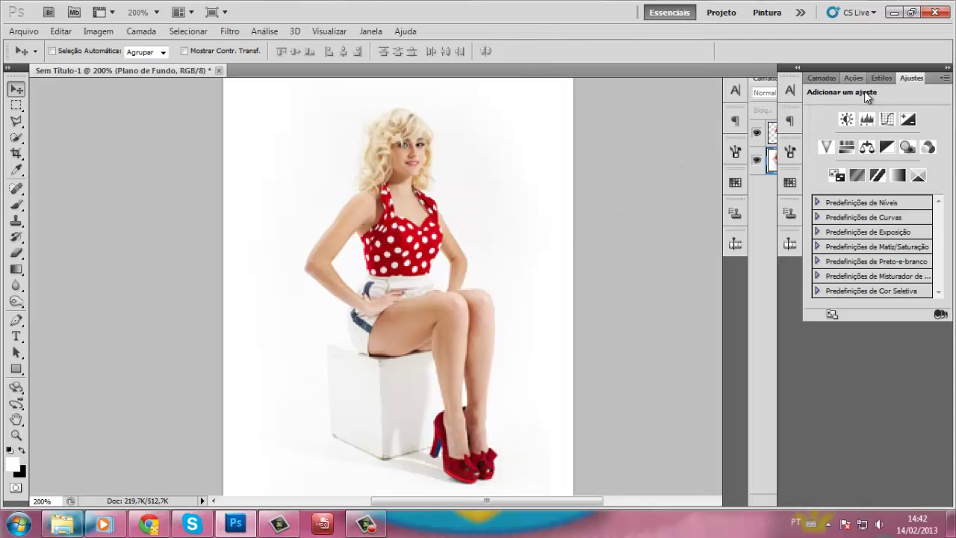
Step: Add Preto-e-branco, Brilho/Contraste and Cor Seletiva adjustments, setting Reds Ciano to -23
left_click(889, 147)
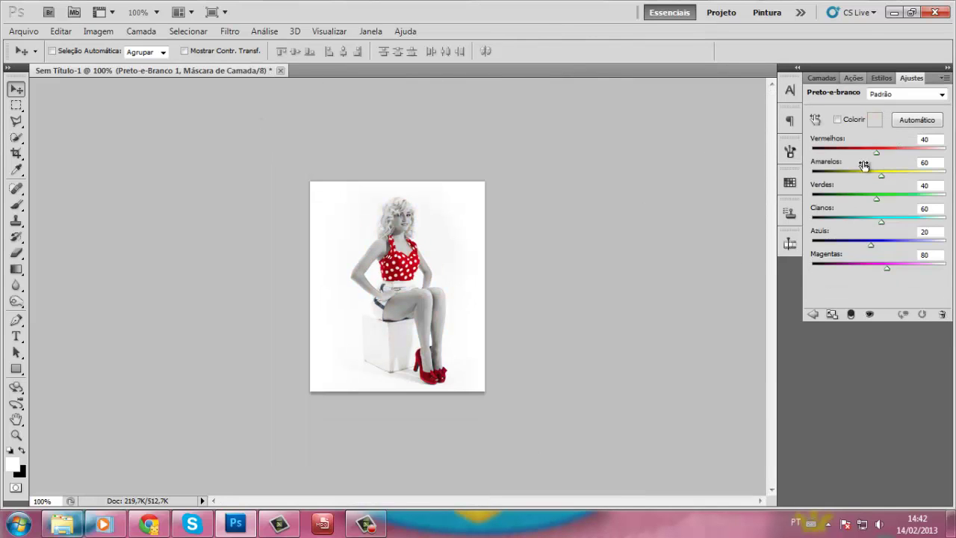
left_click(811, 313)
left_click(843, 122)
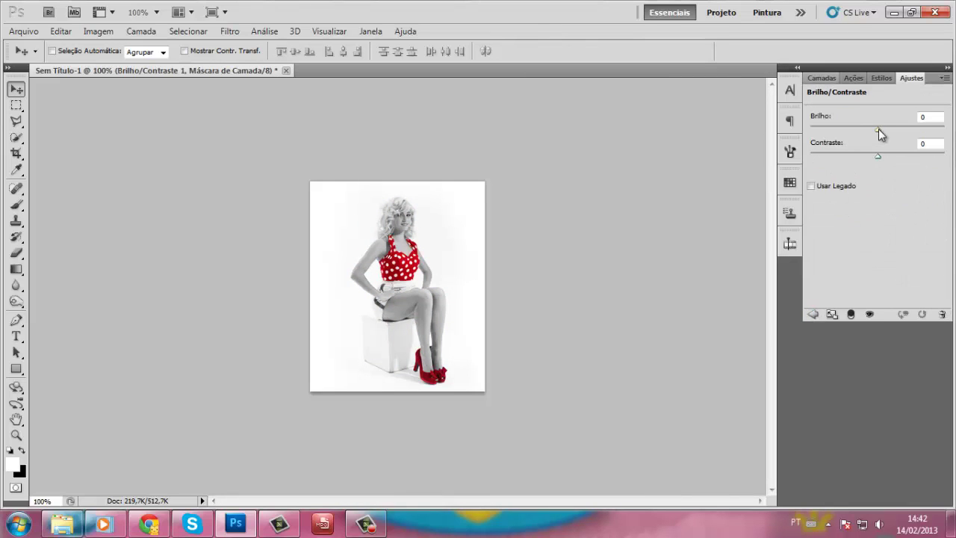
mouse_move(879, 128)
left_mouse_down()
mouse_move(888, 157)
mouse_move(819, 157)
mouse_move(863, 154)
mouse_move(842, 133)
left_mouse_up()
left_click(813, 314)
left_click(917, 179)
left_click(814, 77)
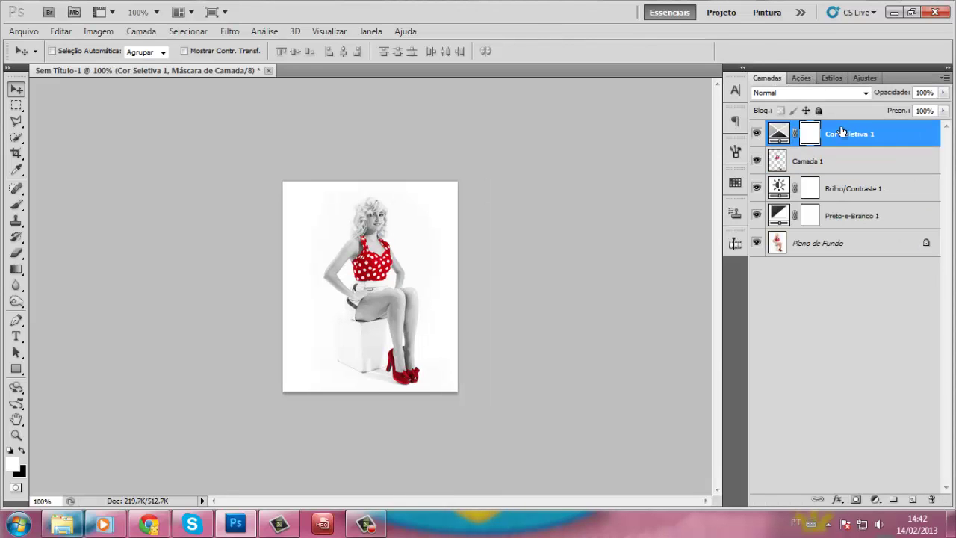
Step: Set the Cor Seletiva reds to Magenta +29, Amarelo +100 and Preto +37
left_click(780, 134)
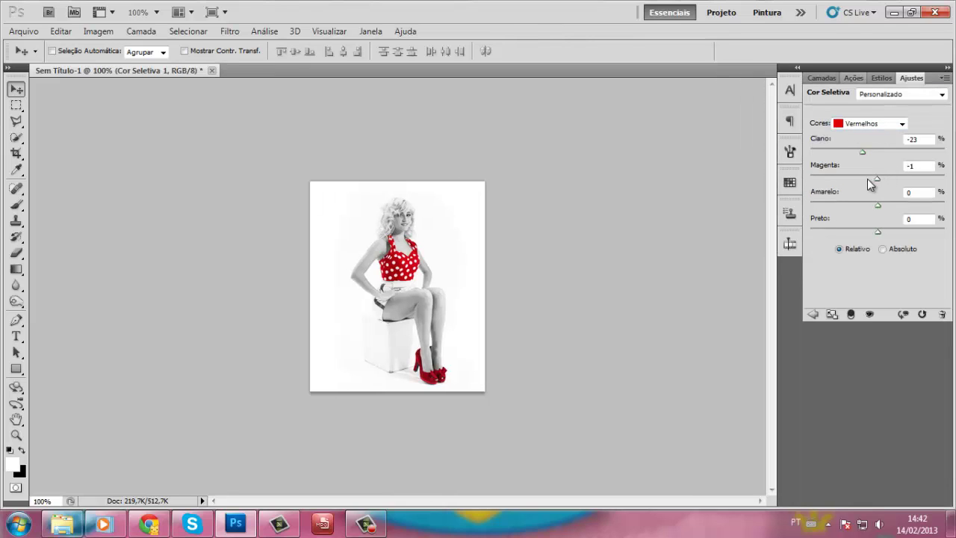
mouse_move(868, 179)
left_mouse_down()
mouse_move(814, 181)
mouse_move(948, 206)
left_mouse_up()
mouse_move(878, 231)
left_mouse_down()
mouse_move(807, 238)
mouse_move(903, 236)
left_mouse_up()
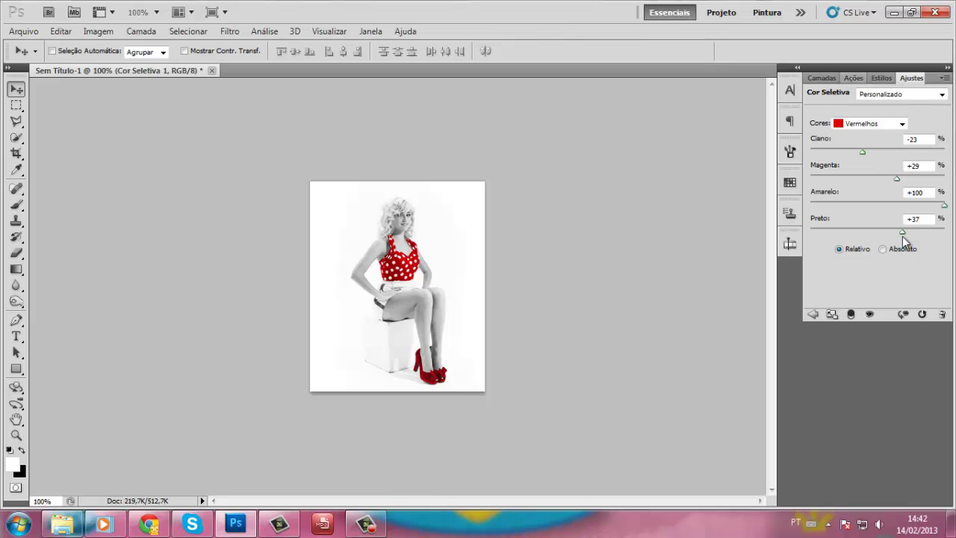
Step: Flatten the pin-up with Achatar Imagem and copy the stairs photo from the web page
left_click(822, 78)
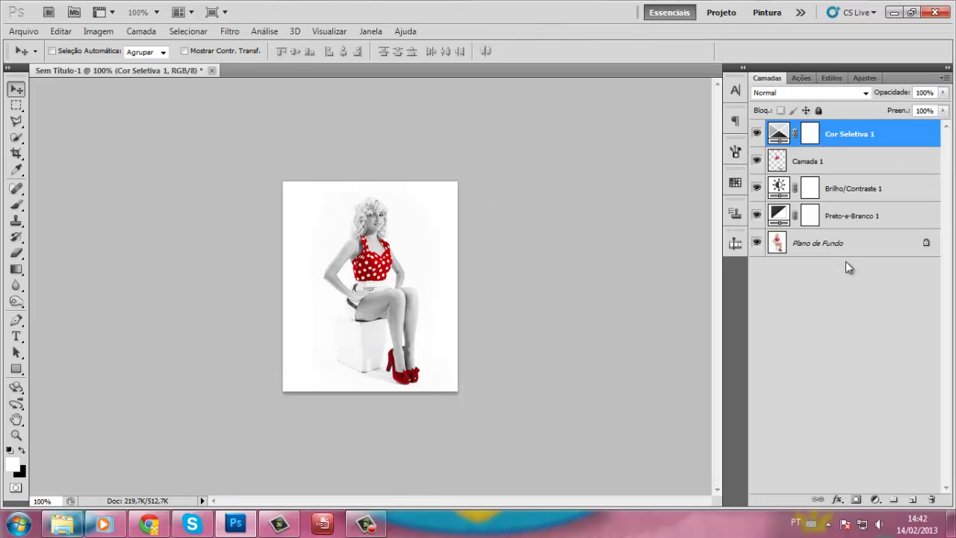
right_click(842, 250)
left_click(814, 365)
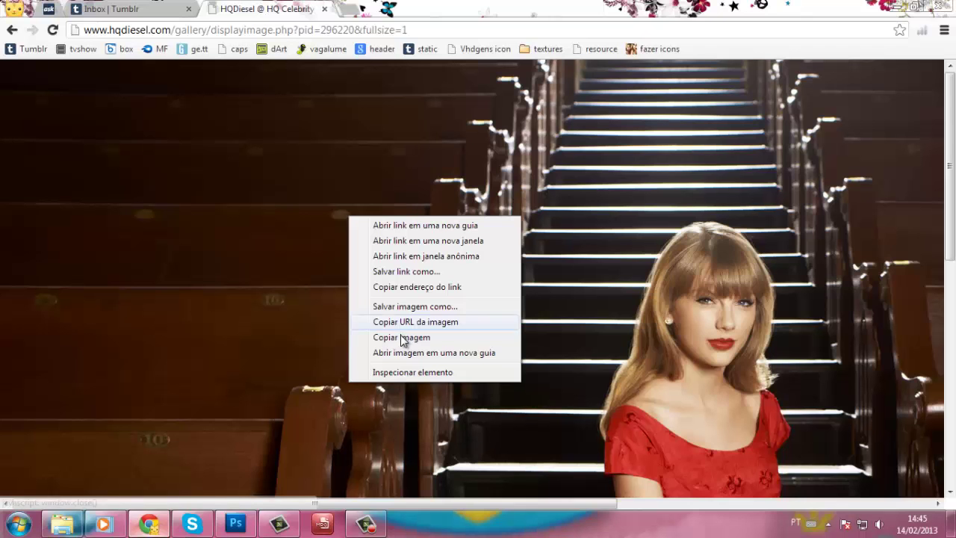
left_click(402, 342)
left_click(235, 524)
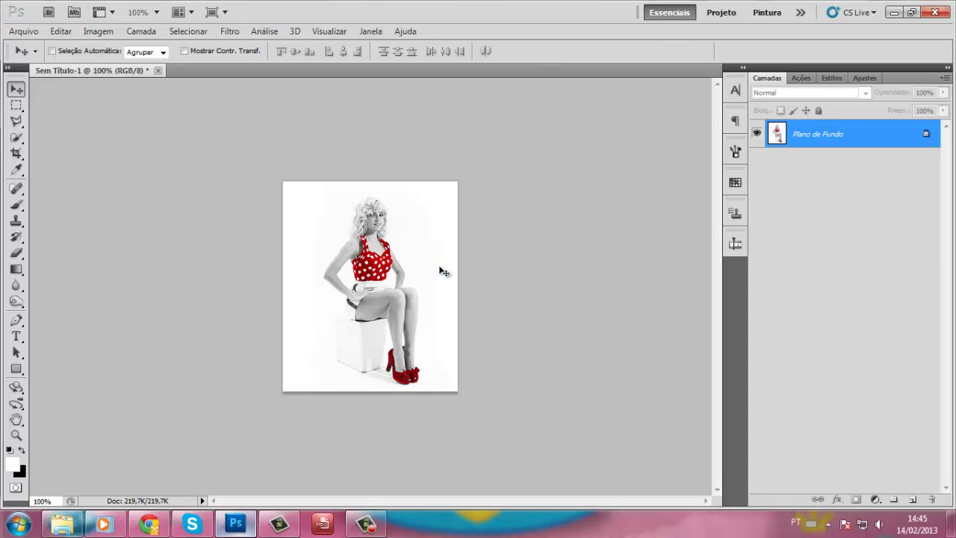
Step: Paste the stairs photo and free-transform it to 25%, positioned to cover the canvas
key("ctrl+v")
key("ctrl+t")
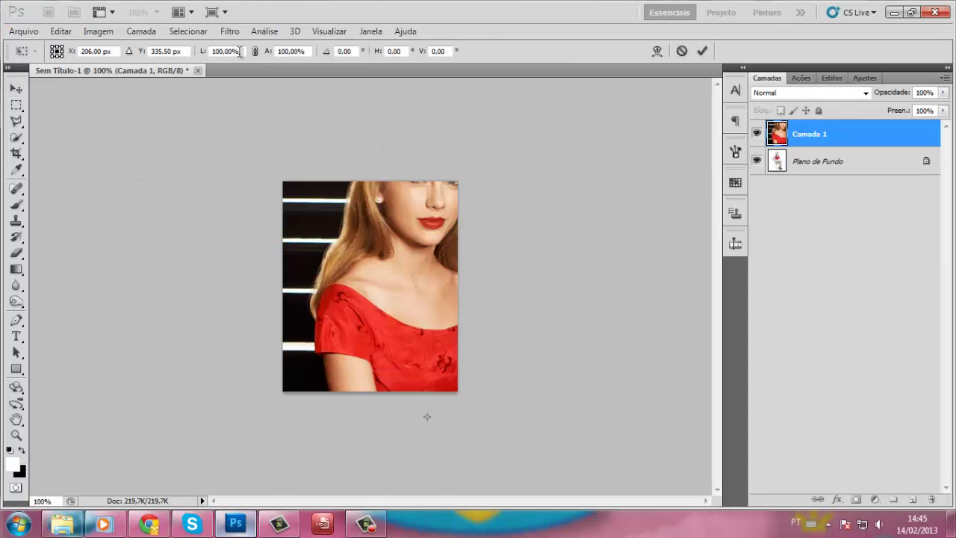
double_click(239, 51)
type("25")
left_click(254, 51)
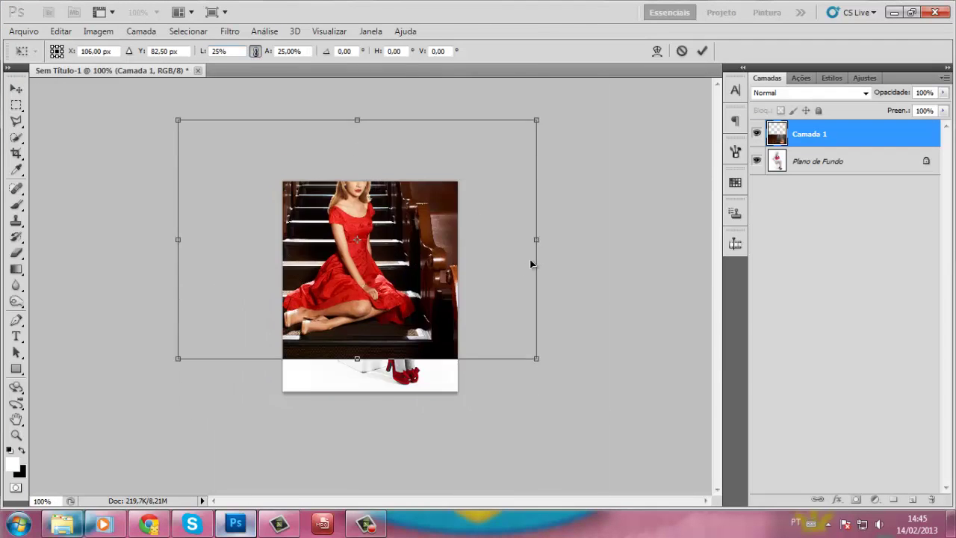
left_click_drag(530, 260, 549, 279)
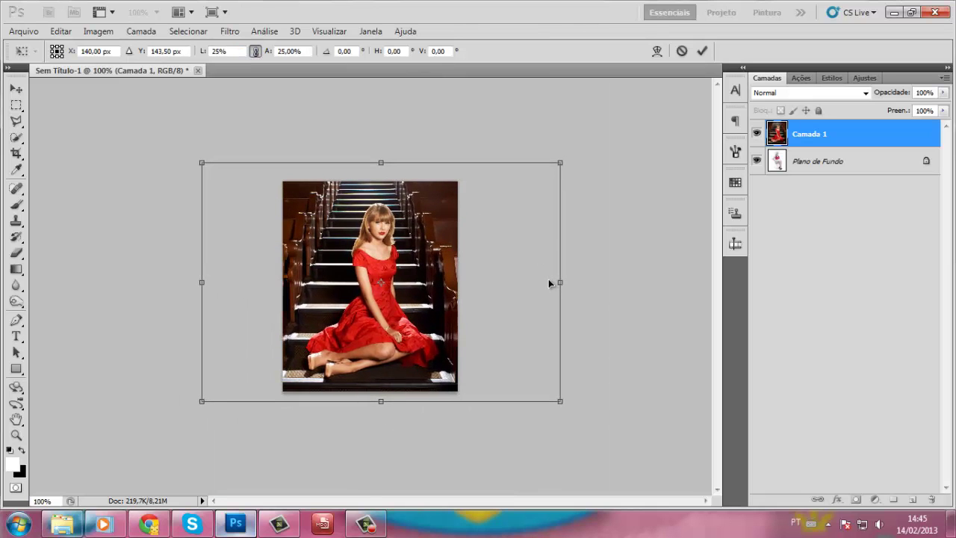
key("Return")
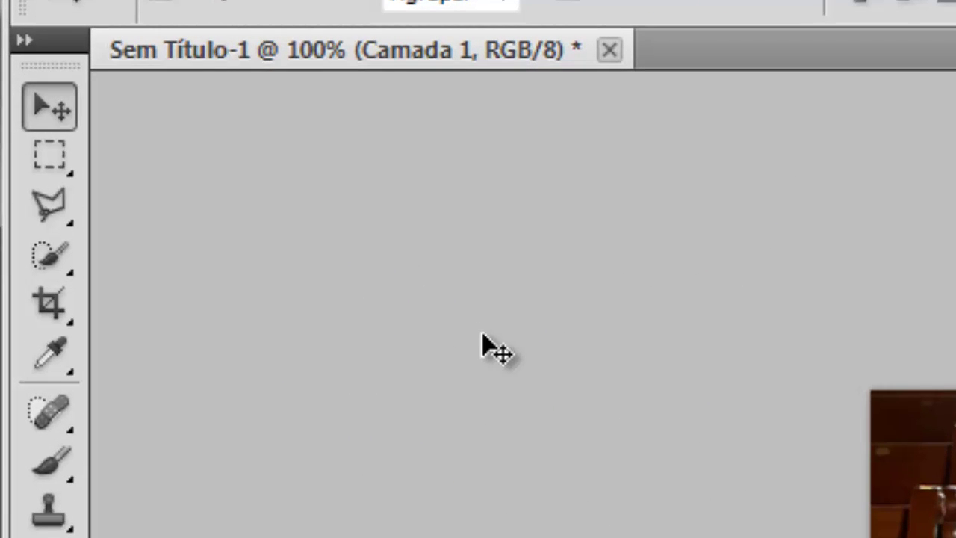
Step: Select the red dress with the Magic Wand, adding the bodice, skirt folds and lower hem
left_click(63, 258)
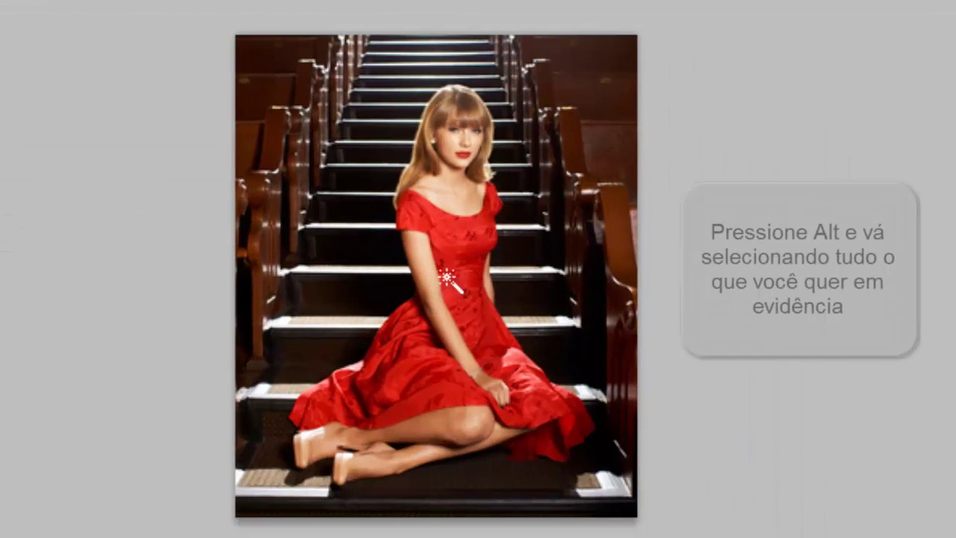
left_click_drag(426, 213, 451, 276)
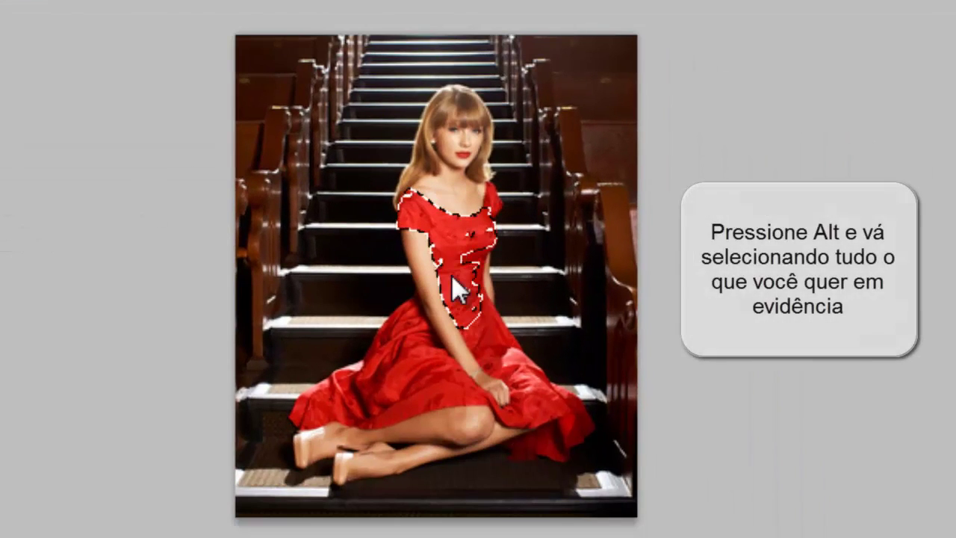
key("alt")
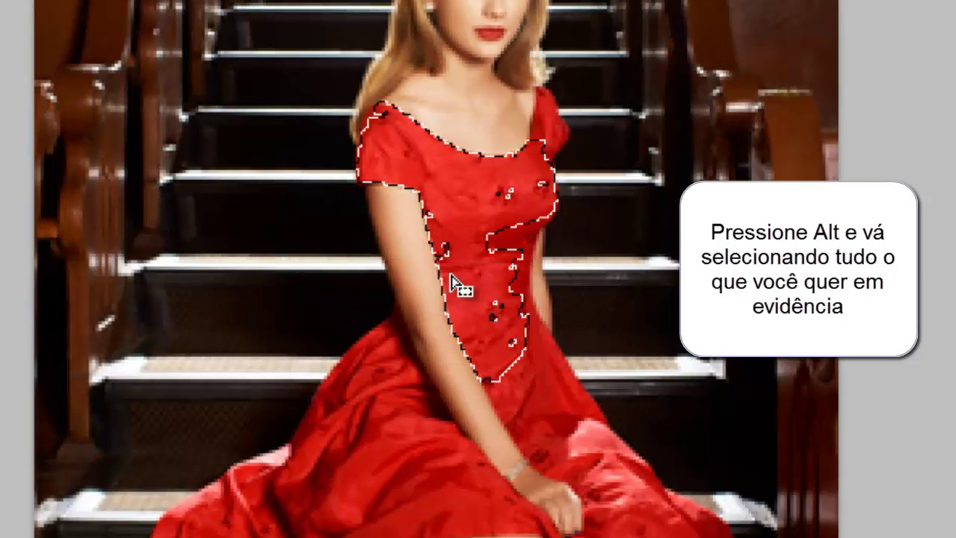
left_click(523, 314)
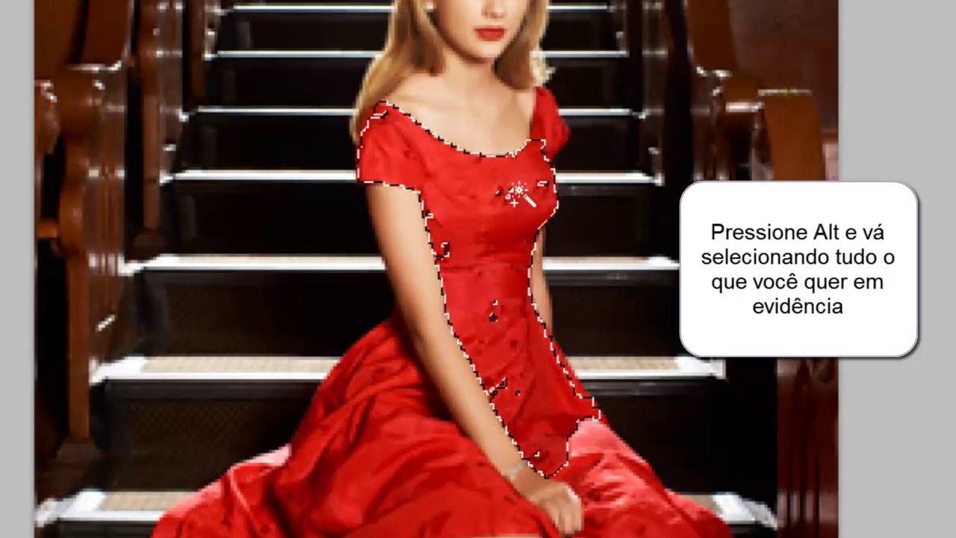
left_click(587, 437, "shift")
left_click(382, 485, "shift")
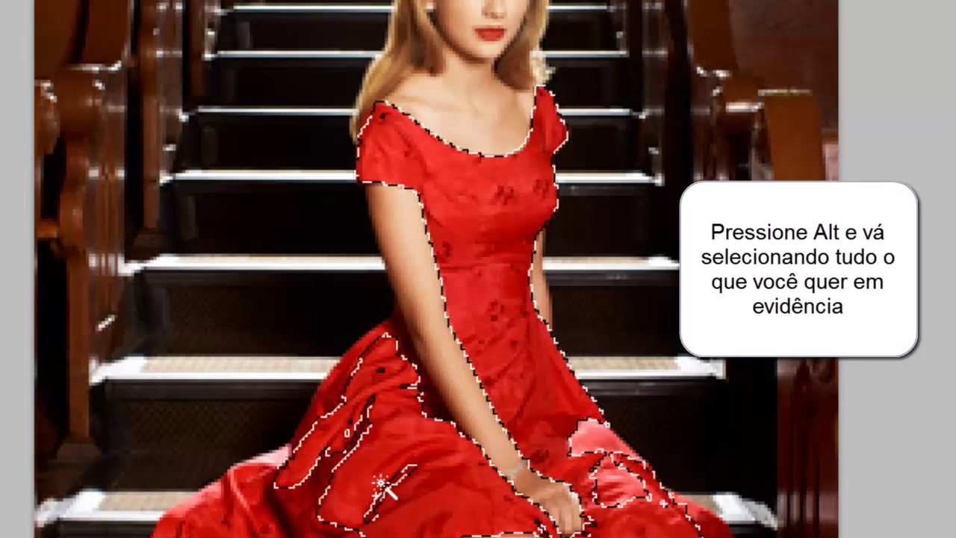
left_click(365, 484, "shift")
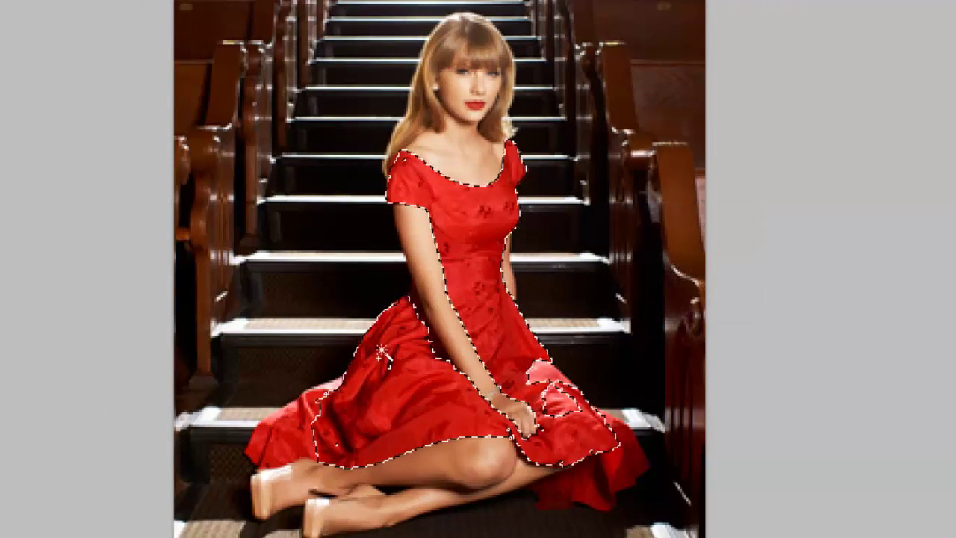
left_click(307, 412, "shift")
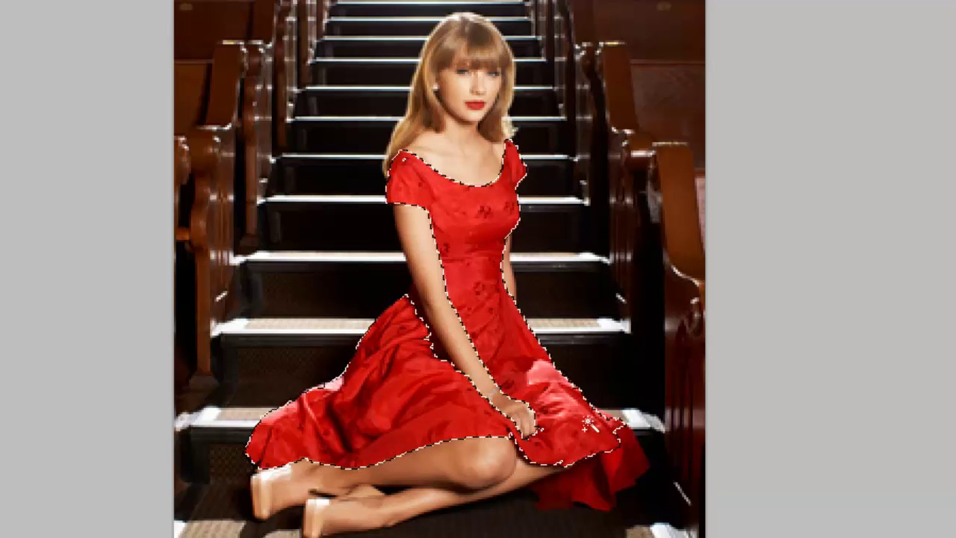
left_click(619, 462)
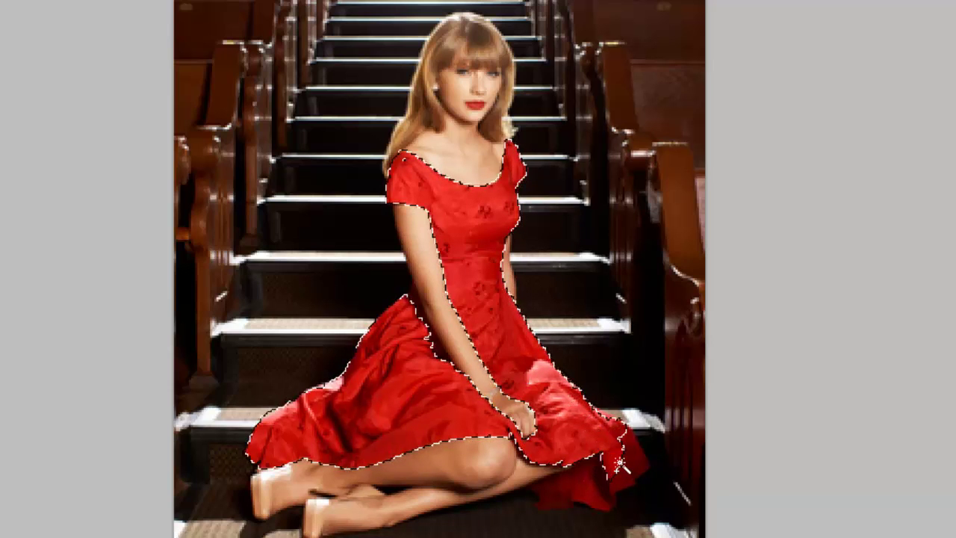
left_click(602, 487)
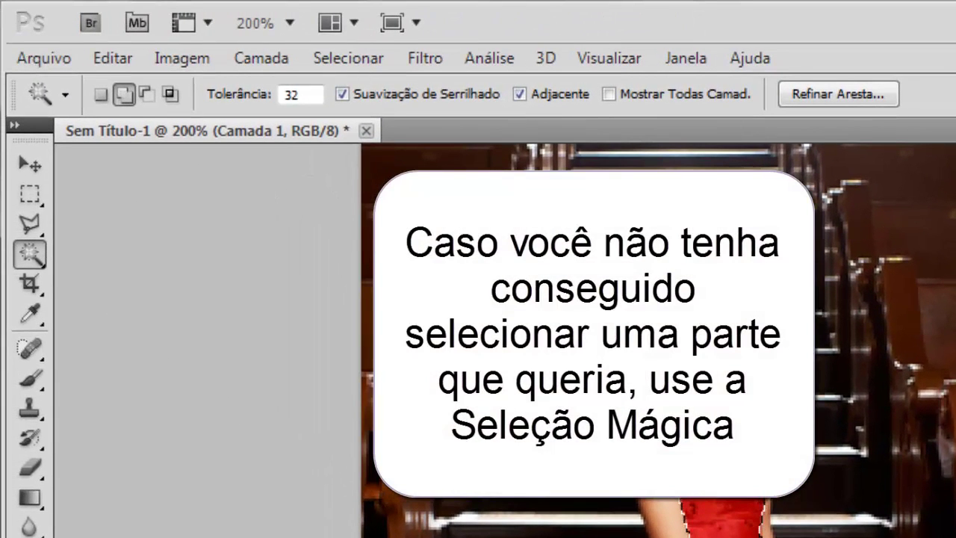
Step: Set Quick Selection to Add mode with a 12 px brush
key("shift")
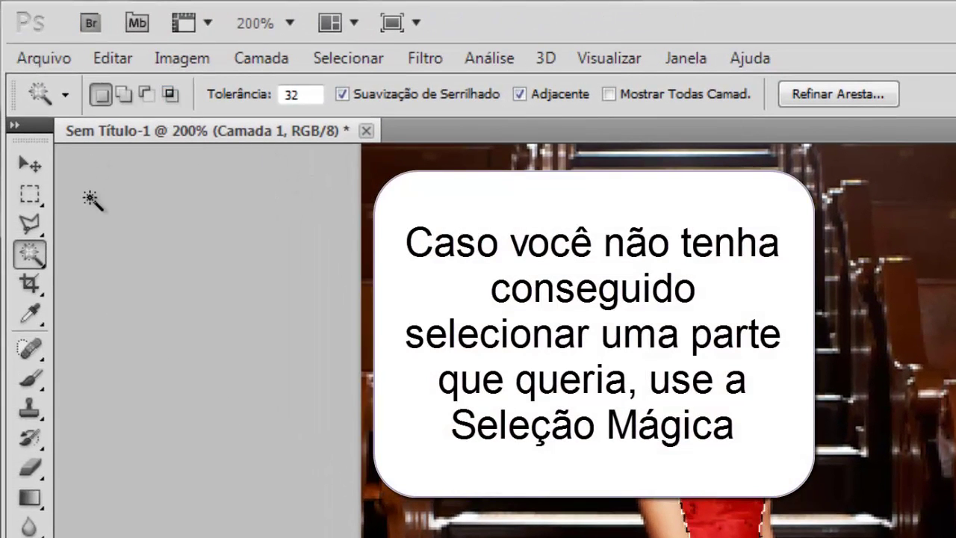
right_click(31, 258)
left_click(138, 94)
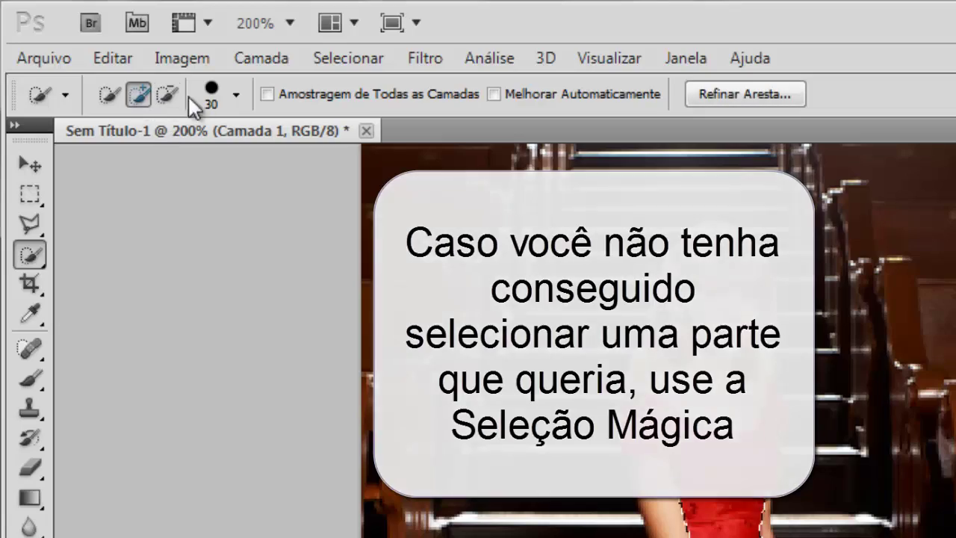
left_click(236, 95)
left_click_drag(125, 160, 111, 160)
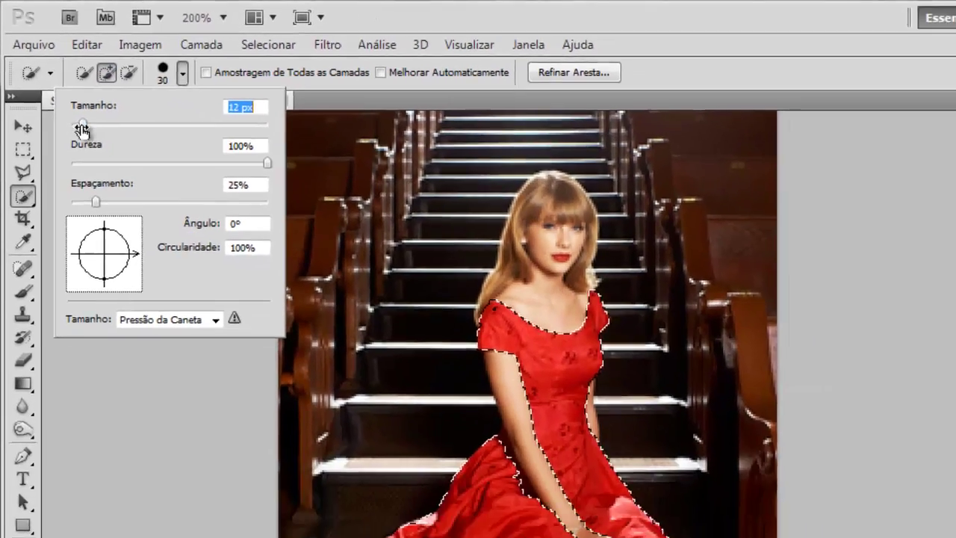
key("Return")
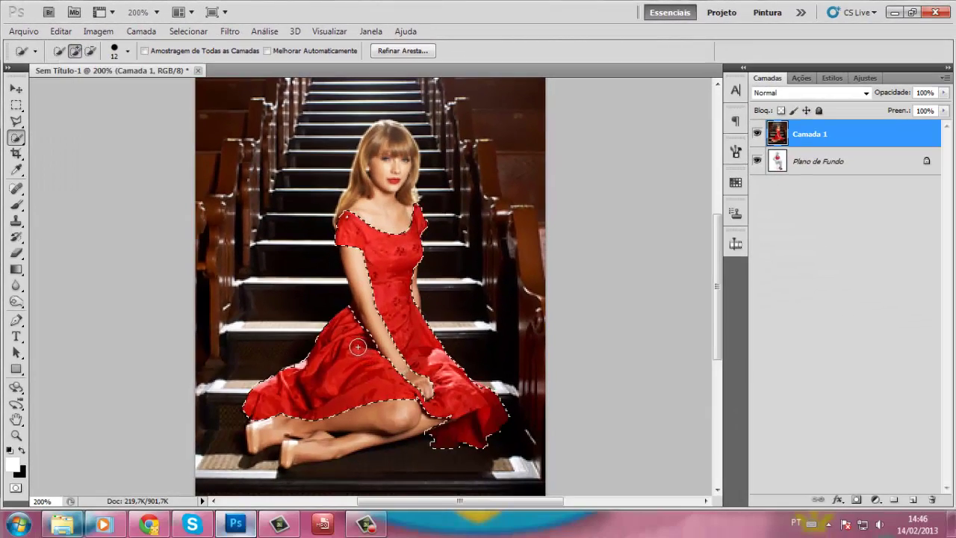
Step: Add the red lips to the dress selection with the Magic Wand
scroll(336, 399, "up", 1)
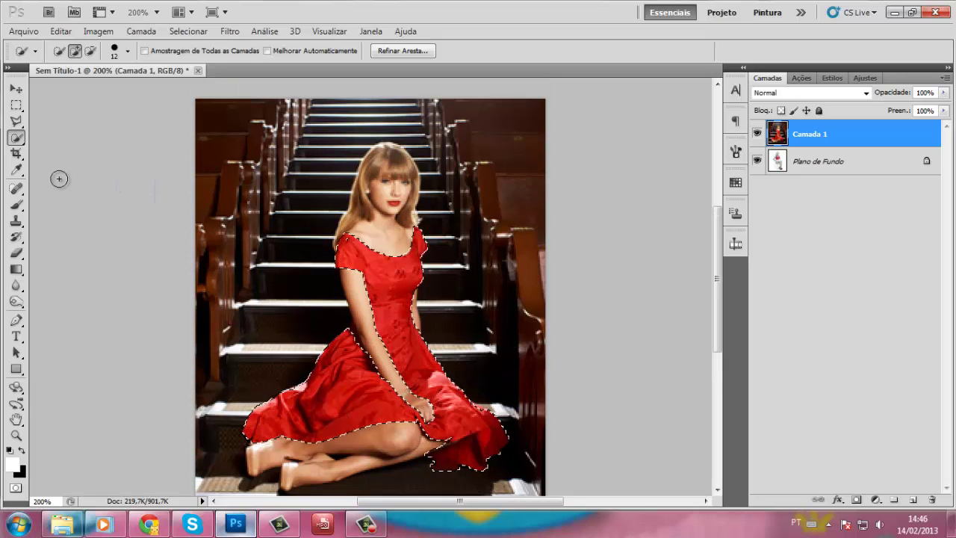
right_click(15, 138)
left_click(74, 149)
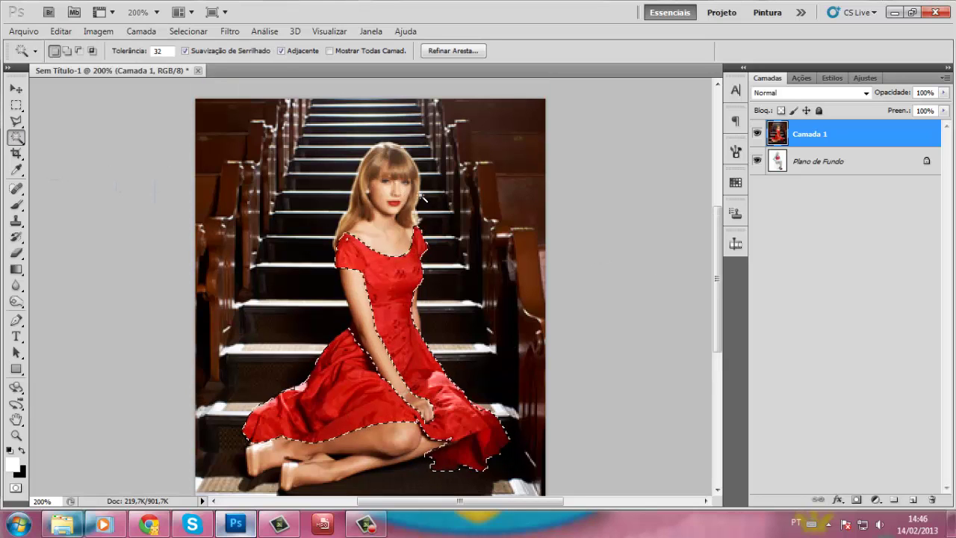
left_click(394, 202, "shift")
Step: Add a Gradient Map with the Preto, Branco preset, leaving only the dress and lips red
key("ctrl+minus")
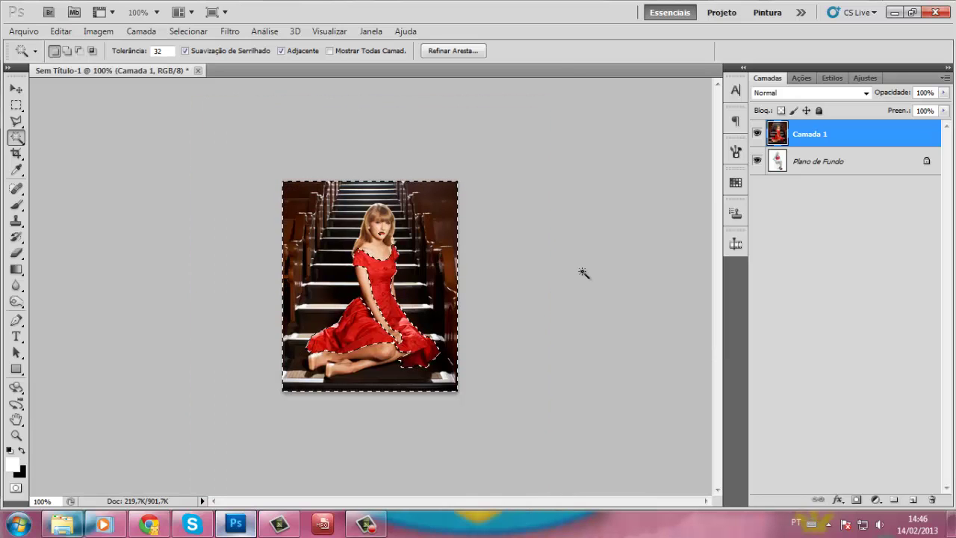
left_click(865, 78)
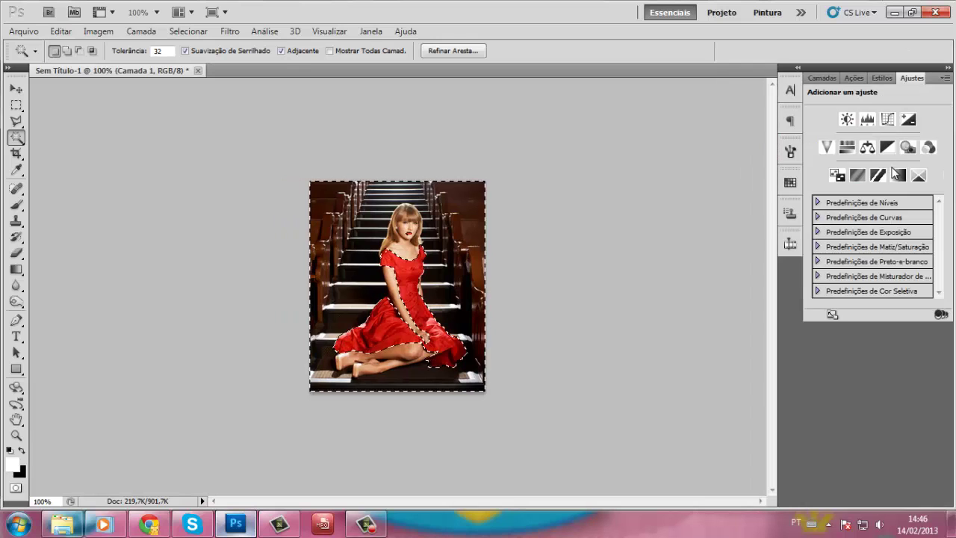
left_click(899, 174)
left_click(872, 126)
left_click(582, 173)
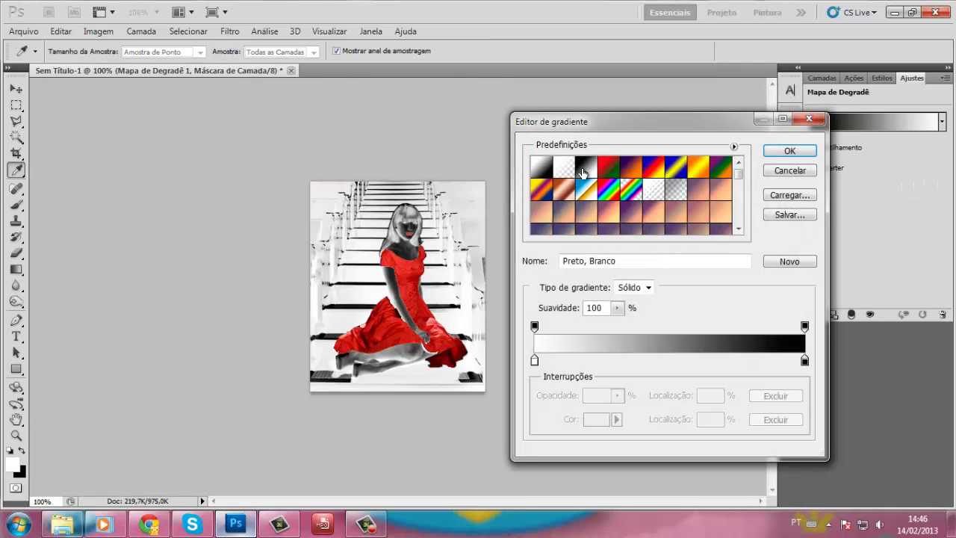
left_click(790, 151)
left_click(823, 79)
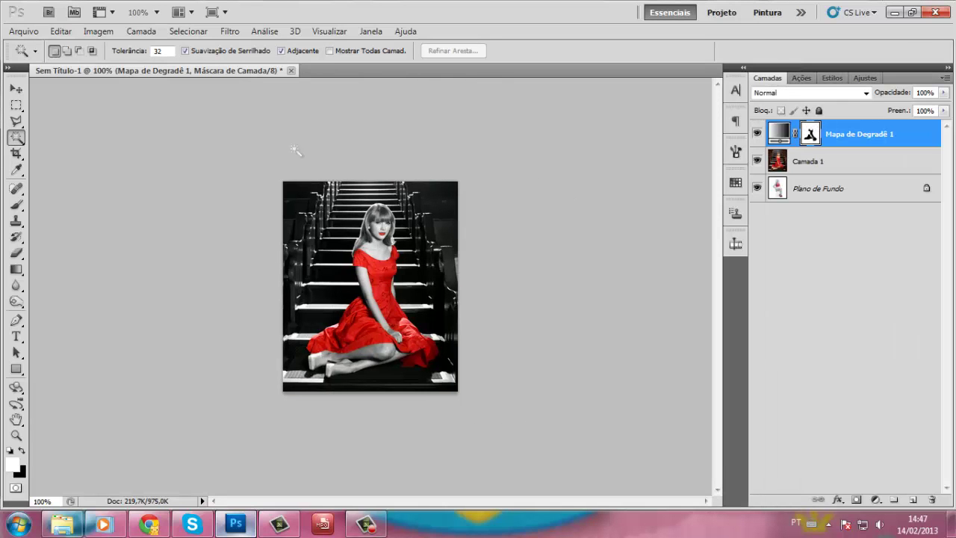
Step: Add a Brightness/Contrast adjustment with brightness 32 and contrast 27
key("v")
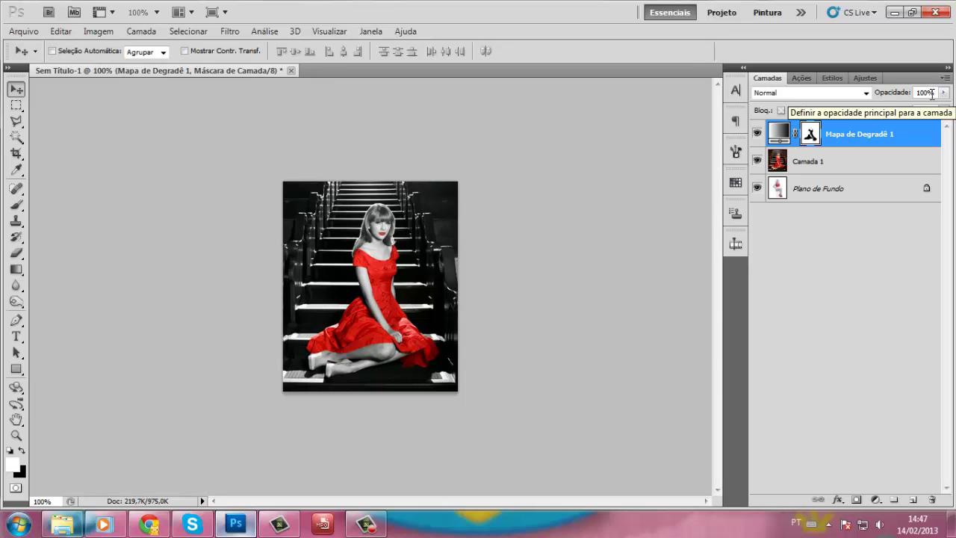
left_click(865, 78)
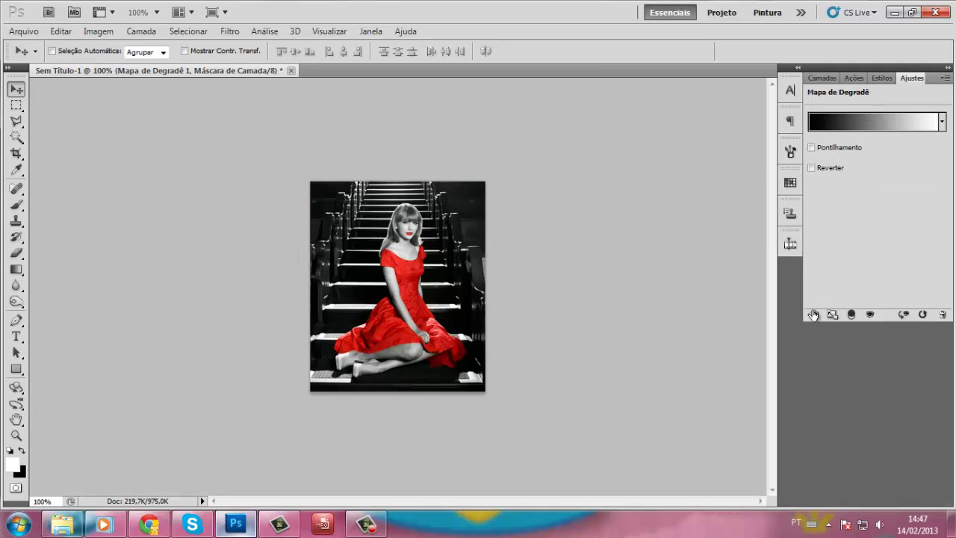
left_click(813, 314)
left_click(846, 121)
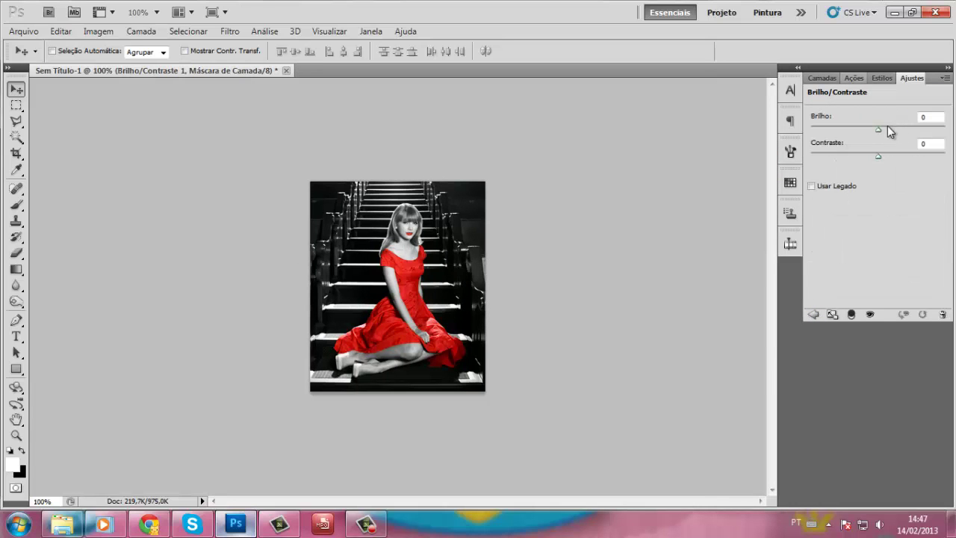
left_click_drag(888, 126, 892, 128)
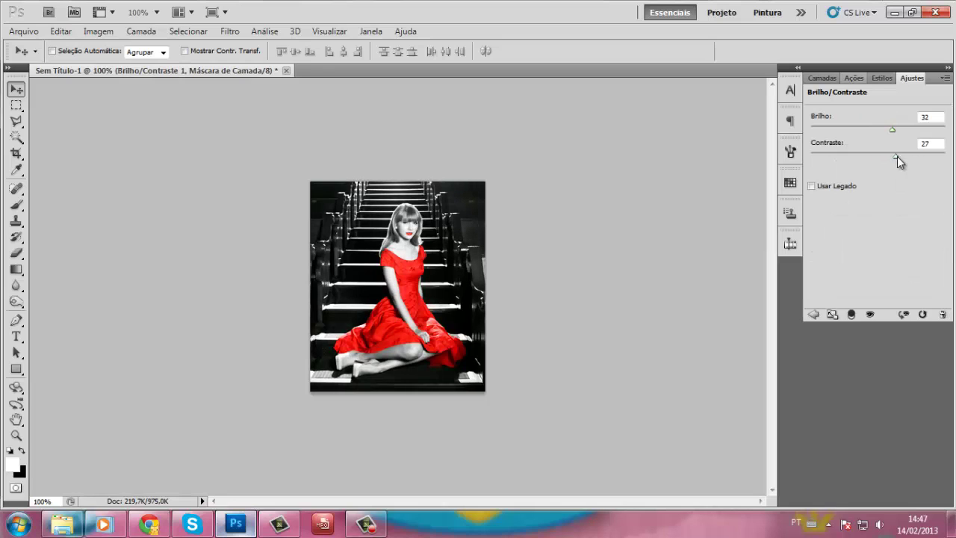
Step: Add Selective Color on Reds with Ciano +65, Amarelo +40 and Preto +98
left_click(813, 315)
left_click(919, 176)
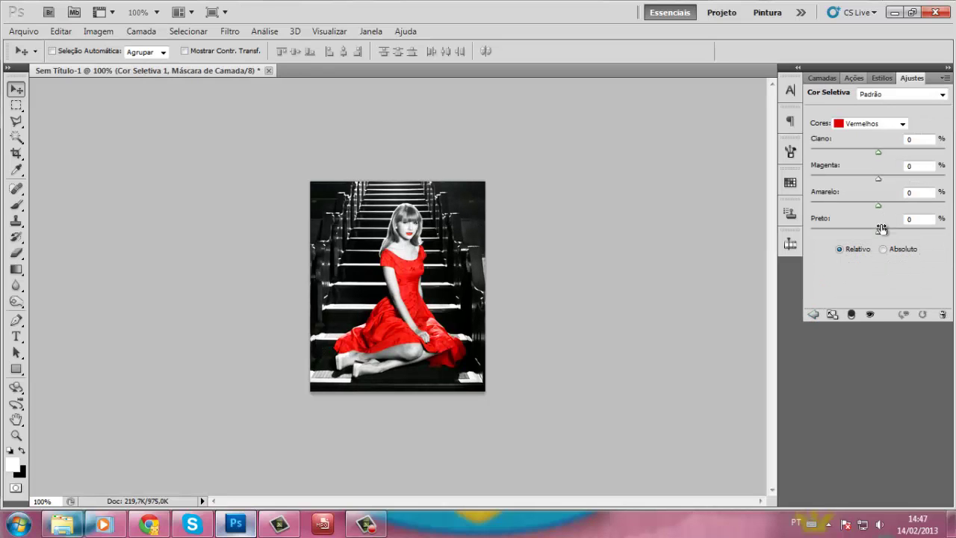
left_click_drag(880, 228, 925, 234)
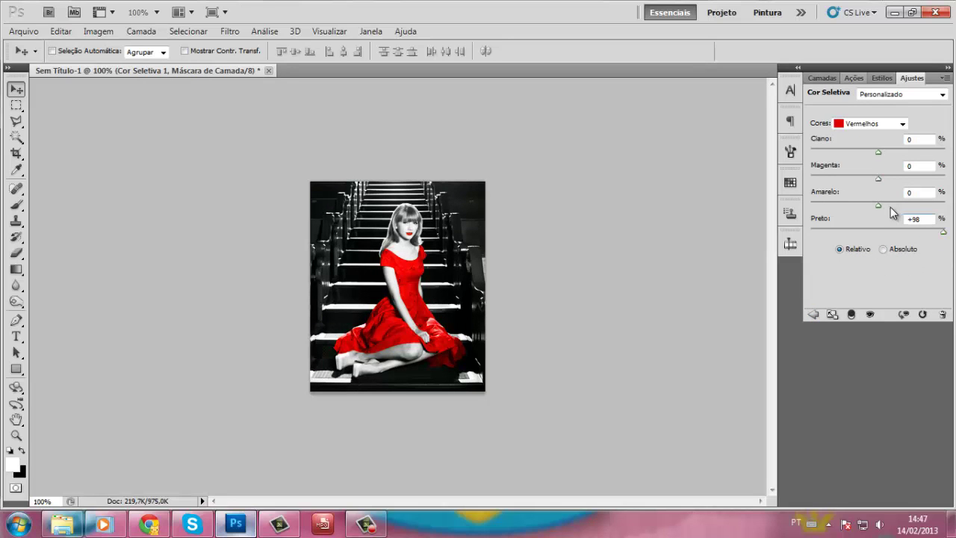
mouse_move(889, 205)
left_mouse_down()
mouse_move(814, 216)
mouse_move(875, 206)
mouse_move(880, 188)
left_mouse_up()
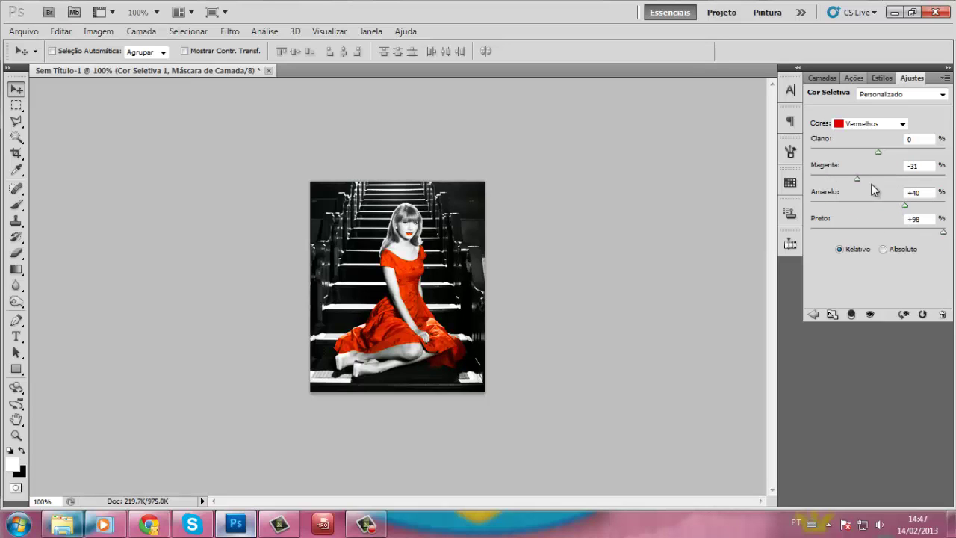
left_click_drag(917, 155, 925, 156)
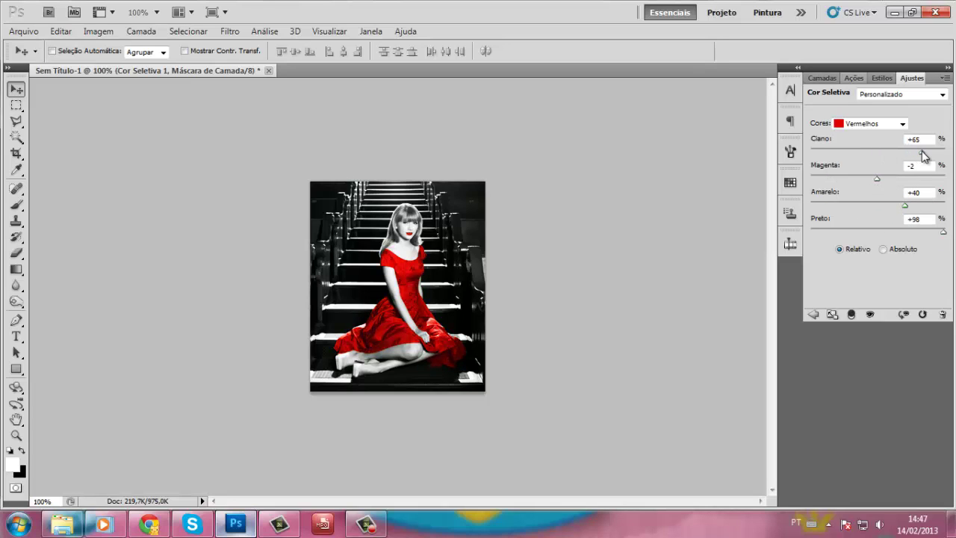
Step: Flatten the stairs image into a single Plano de Fundo layer with Achatar Imagem
left_click(822, 77)
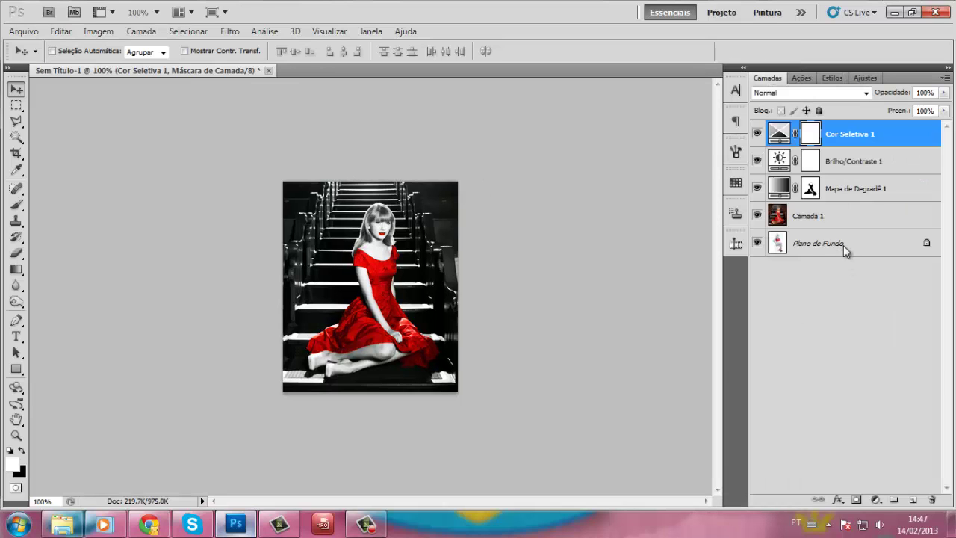
right_click(843, 244)
left_click(829, 363)
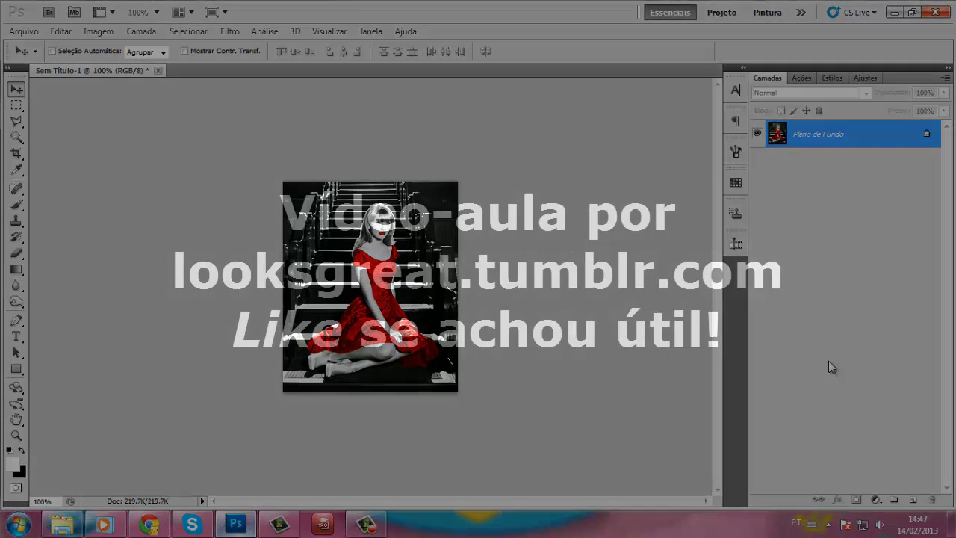